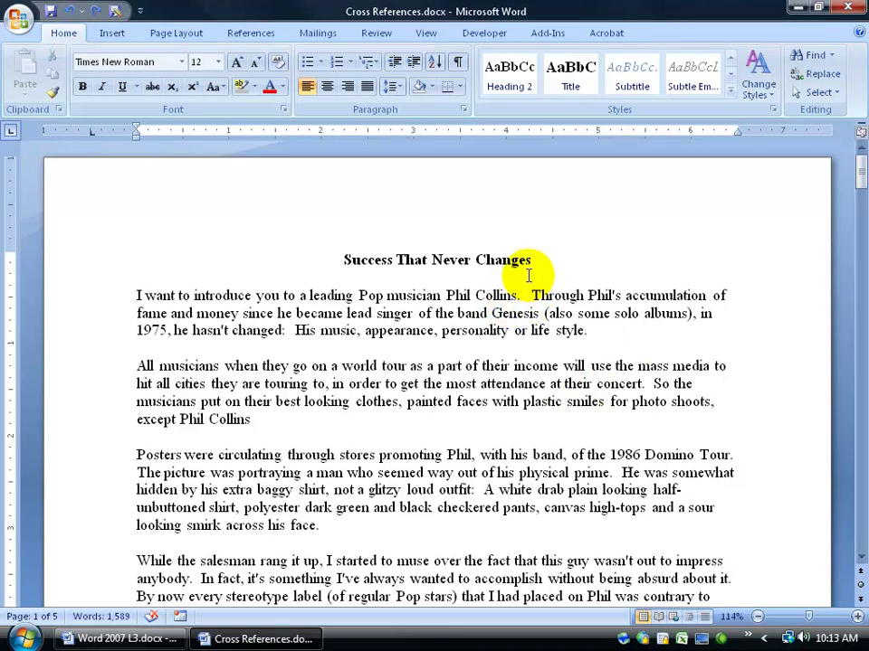
- Apply Heading 2 to the essay title, then undo it
{"action": "left_click", "coordinate": [365, 259]}
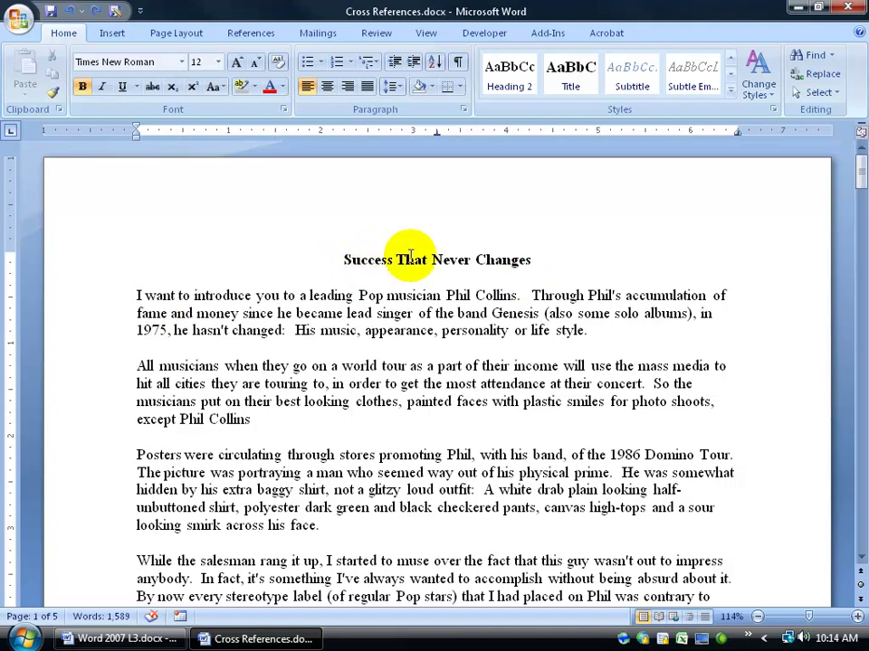
{"action": "left_click", "coordinate": [730, 94]}
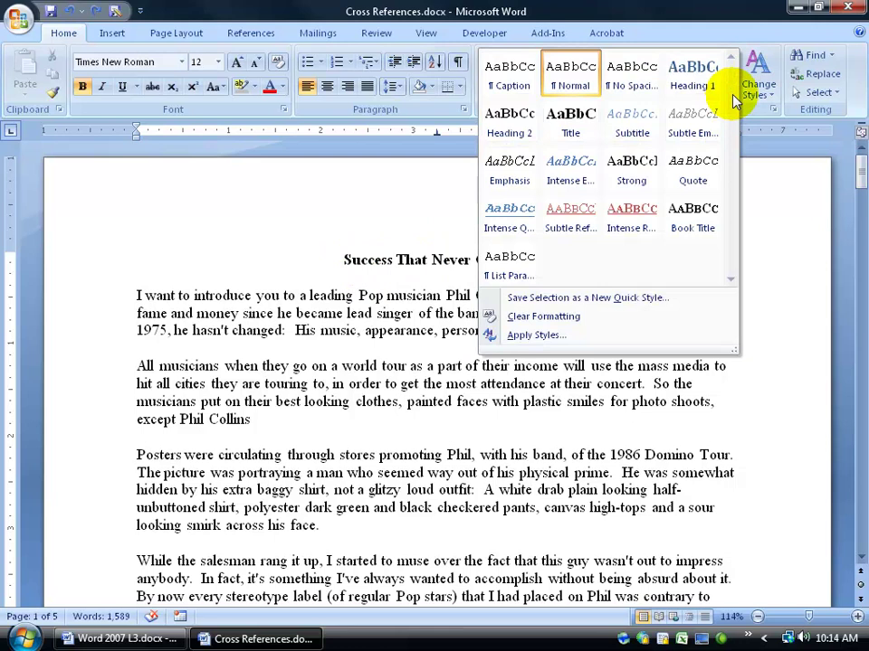
{"action": "left_click", "coordinate": [512, 127]}
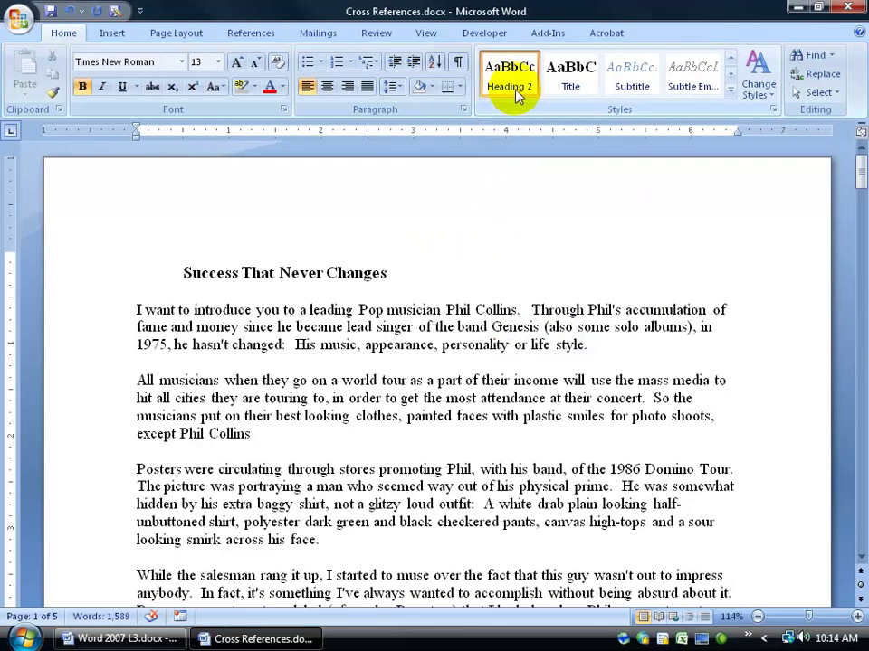
{"action": "left_click", "coordinate": [84, 18]}
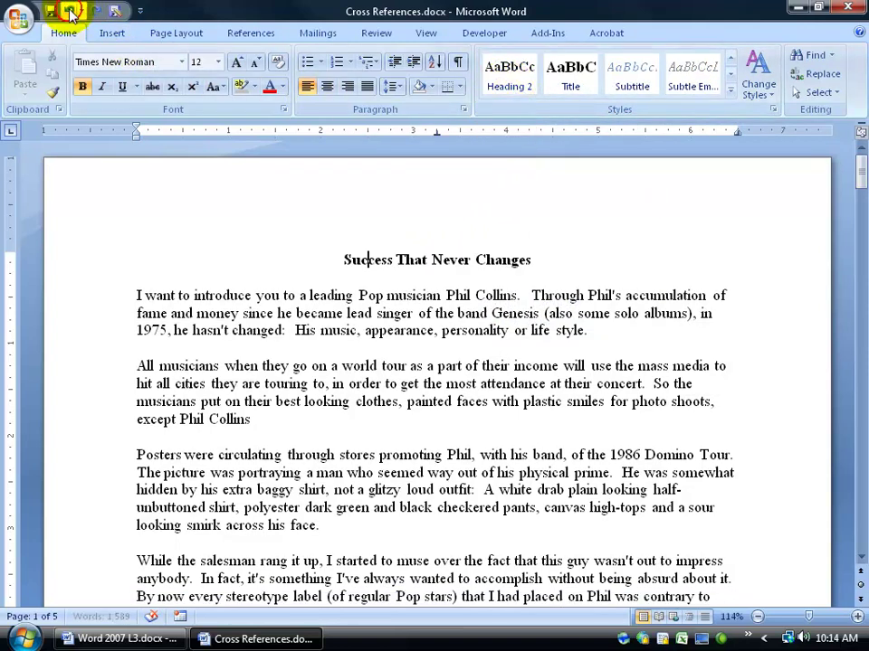
- Set the essay title to Cambria, 16 pt
{"action": "left_click_drag", "start_coordinate": [339, 259], "coordinate": [500, 258]}
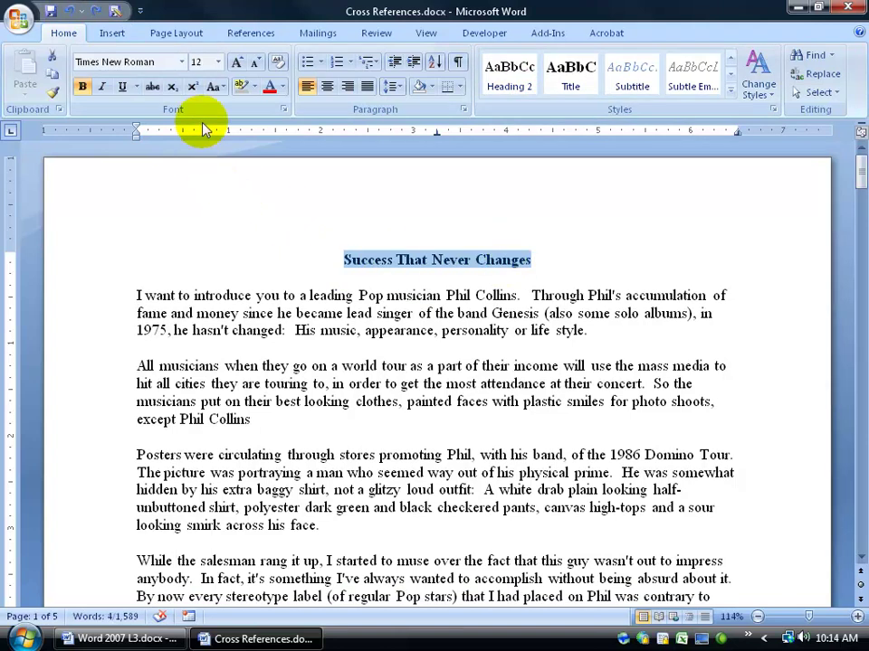
{"action": "left_click", "coordinate": [181, 62]}
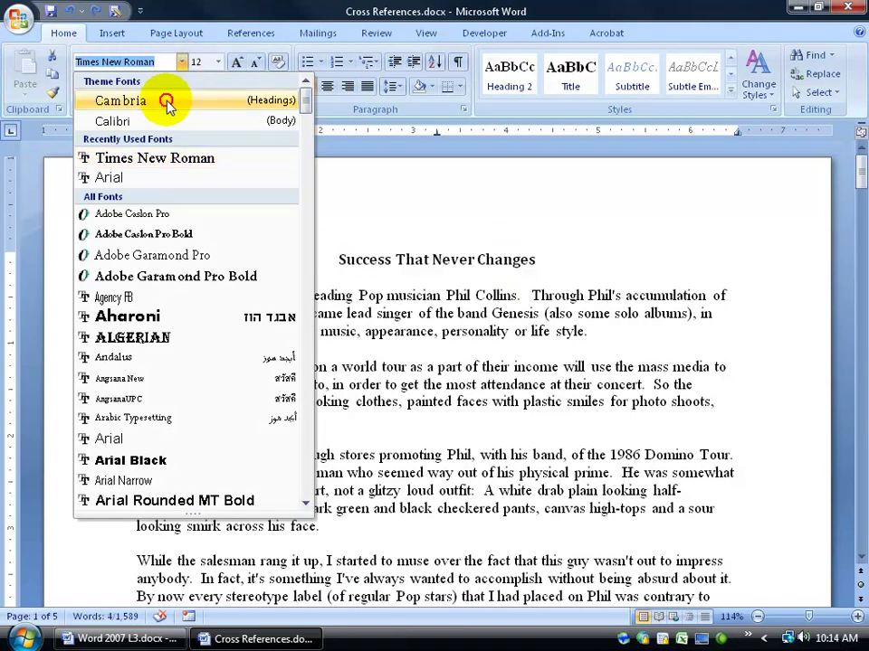
{"action": "left_click", "coordinate": [171, 102]}
{"action": "left_click", "coordinate": [218, 62]}
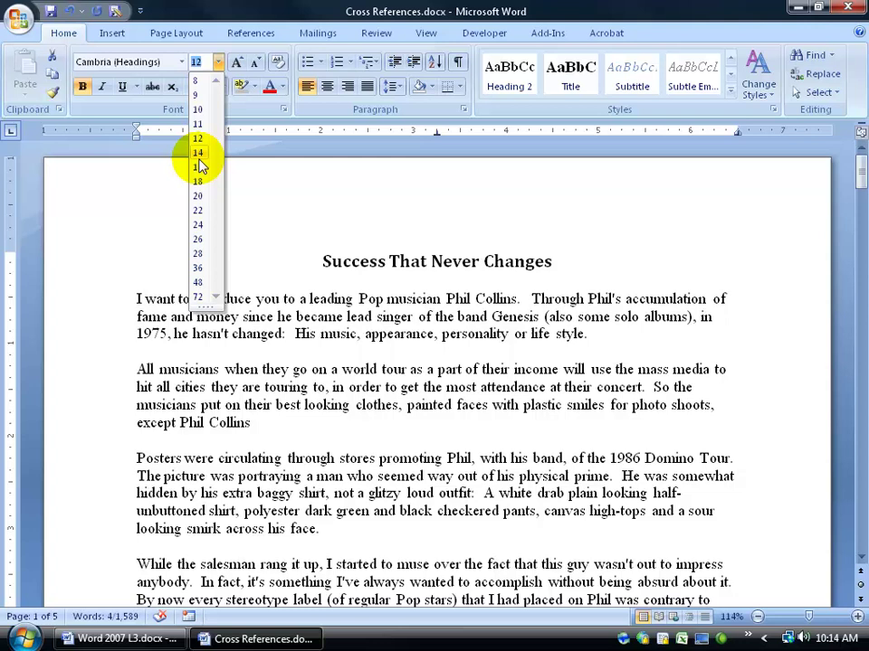
{"action": "left_click", "coordinate": [199, 166]}
{"action": "left_click", "coordinate": [334, 265]}
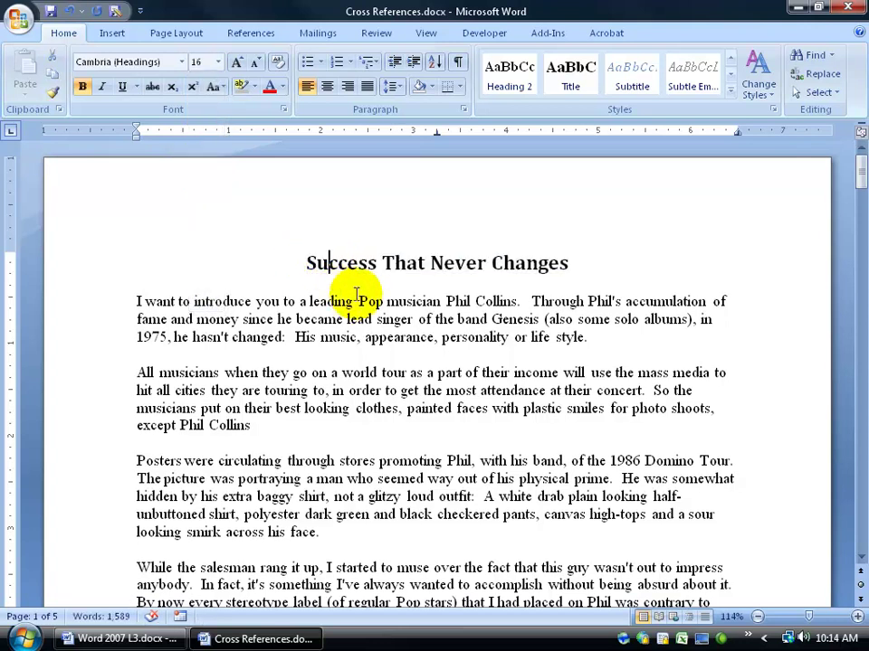
- Preview Heading 1 on the title, then undo the title's last formatting change
{"action": "left_click", "coordinate": [731, 89]}
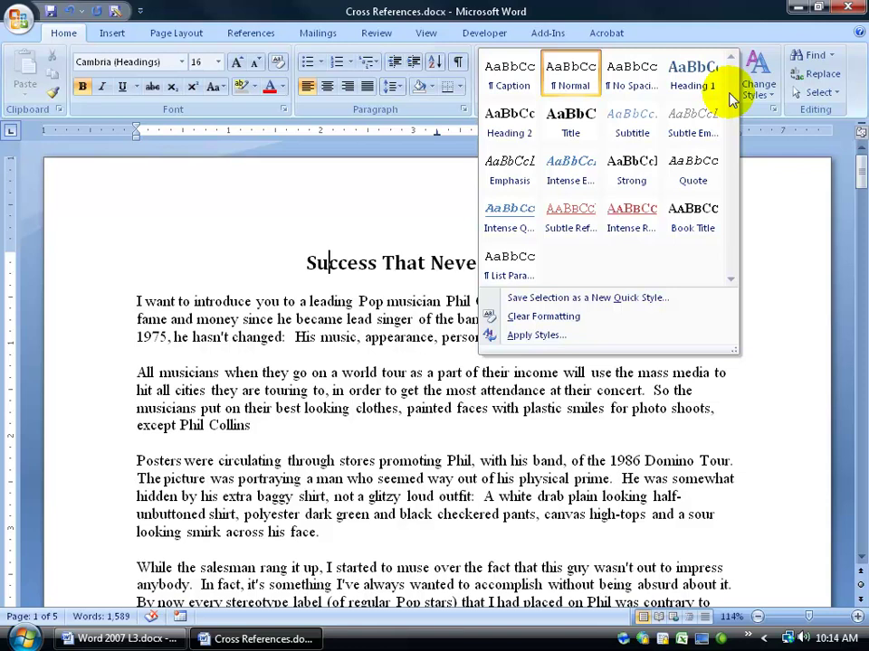
{"action": "triple_click", "coordinate": [371, 265]}
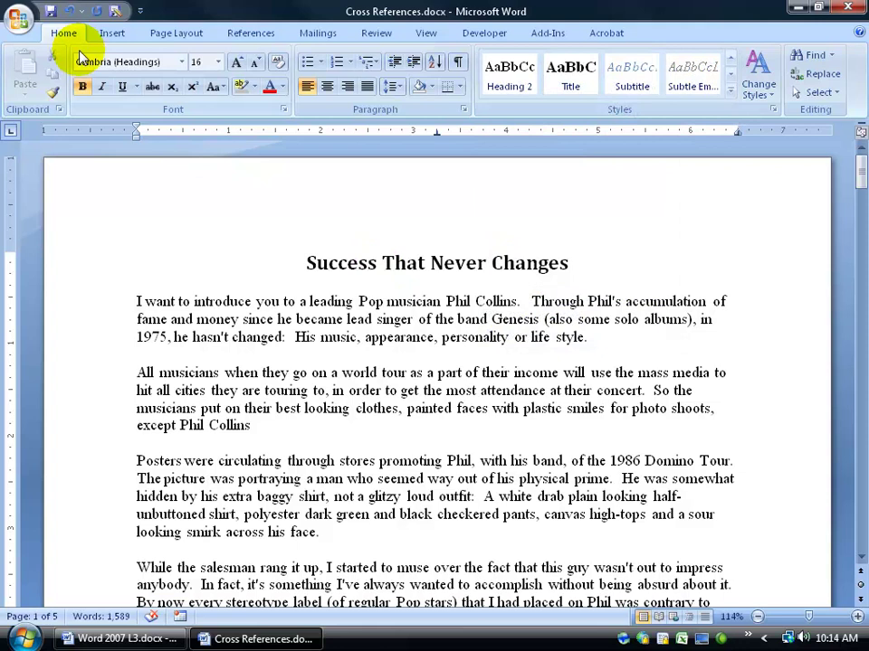
{"action": "left_click", "coordinate": [72, 18]}
- Undo the remaining title formatting, then confirm the Lyrics bookmark exists from after 'except Phil Collins'
{"action": "left_click", "coordinate": [322, 288]}
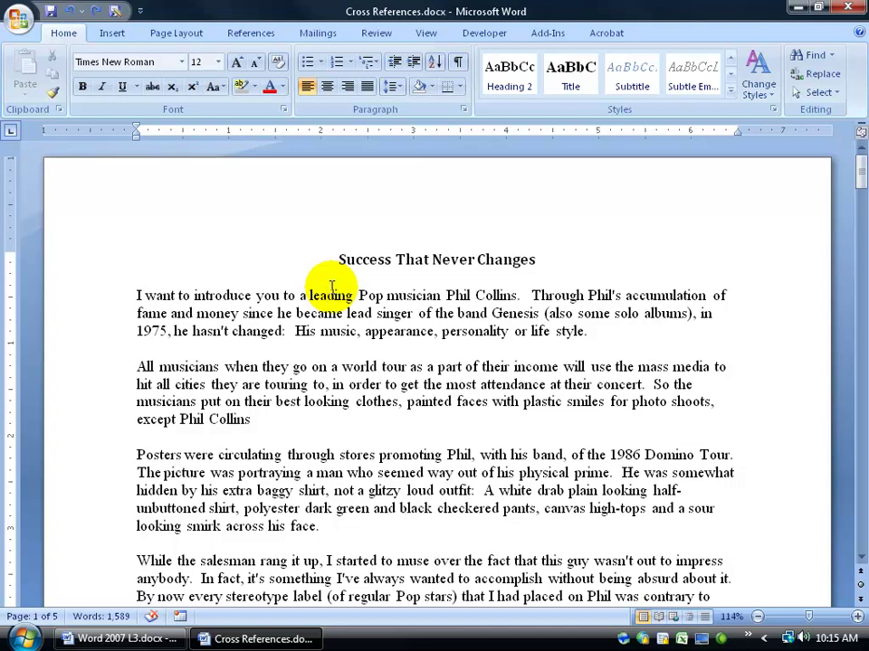
{"action": "scroll", "coordinate": [331, 287], "scroll_direction": "down", "scroll_amount": 1}
{"action": "scroll", "coordinate": [331, 288], "scroll_direction": "down", "scroll_amount": 2}
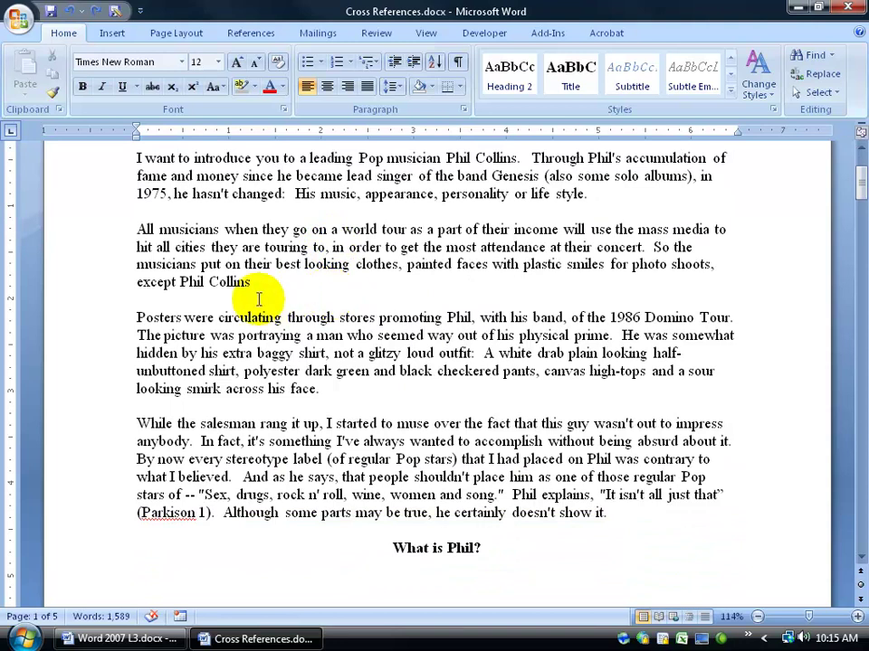
{"action": "left_click", "coordinate": [264, 286]}
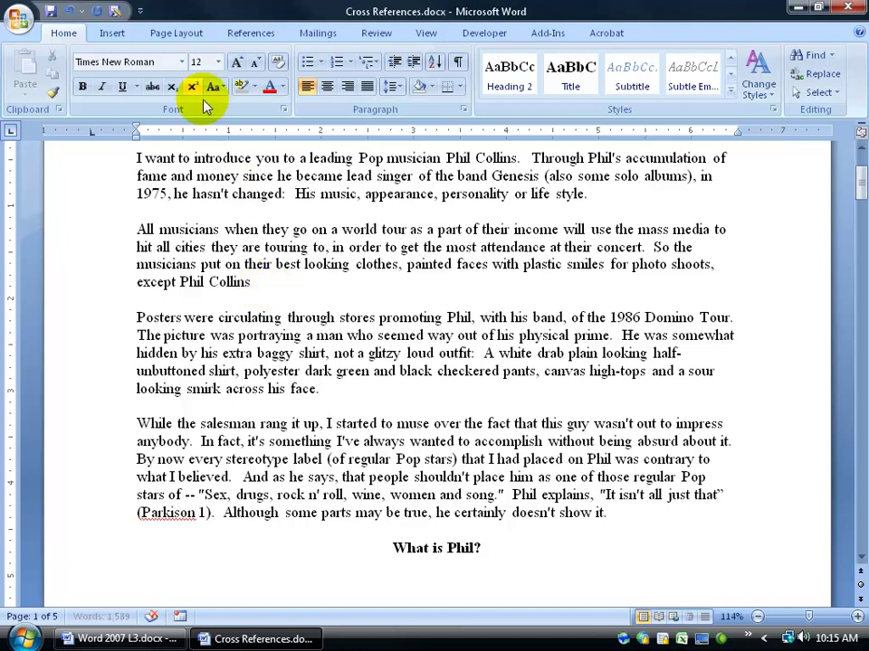
{"action": "left_click", "coordinate": [112, 36]}
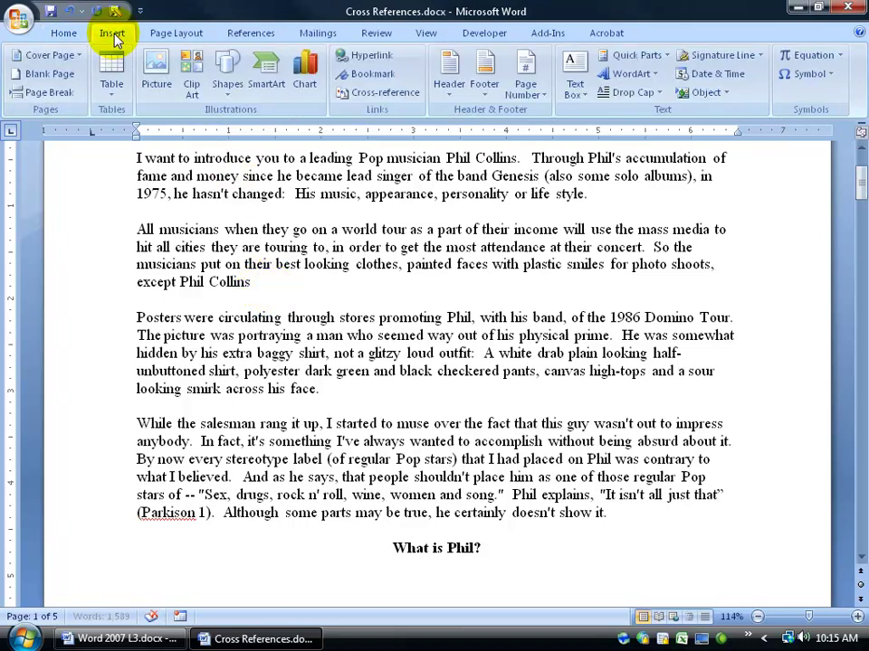
{"action": "left_click", "coordinate": [366, 72]}
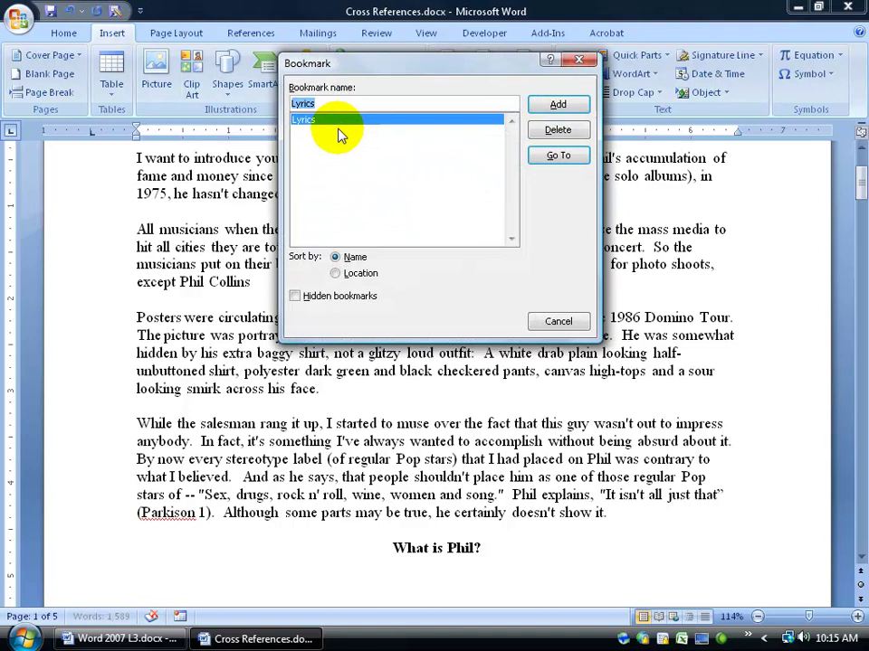
{"action": "left_click", "coordinate": [556, 322]}
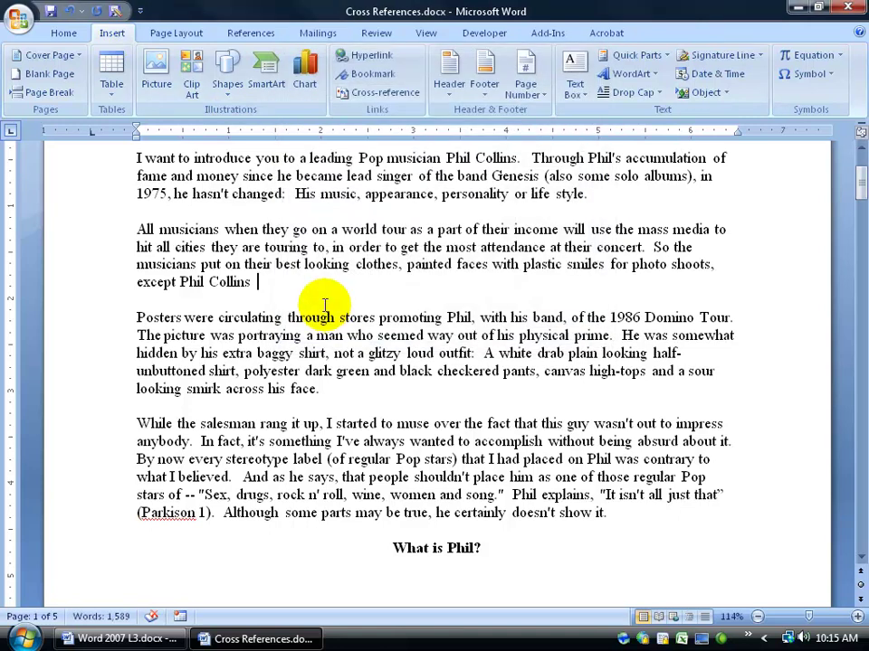
- Type '(please see phil's lyrics' after 'except Phil Collins'
{"action": "type", "text": "(please see"}
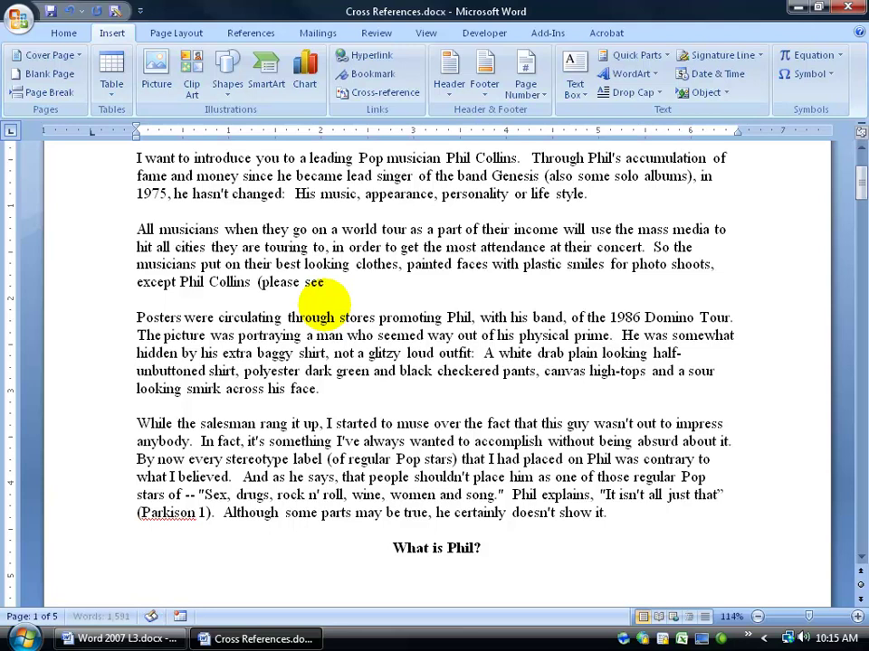
{"action": "type", "text": " phil's lyrics"}
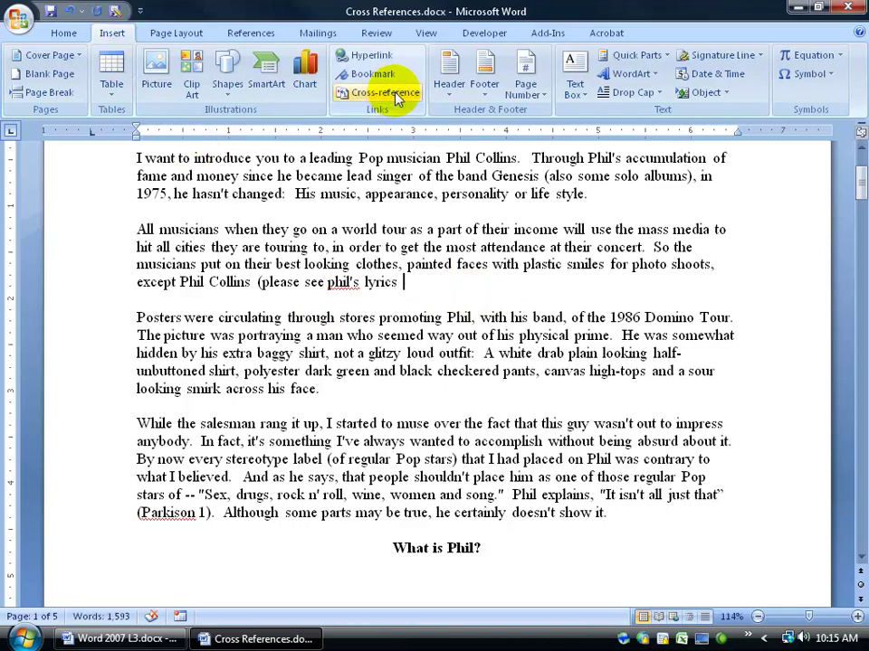
{"action": "left_click", "coordinate": [262, 36]}
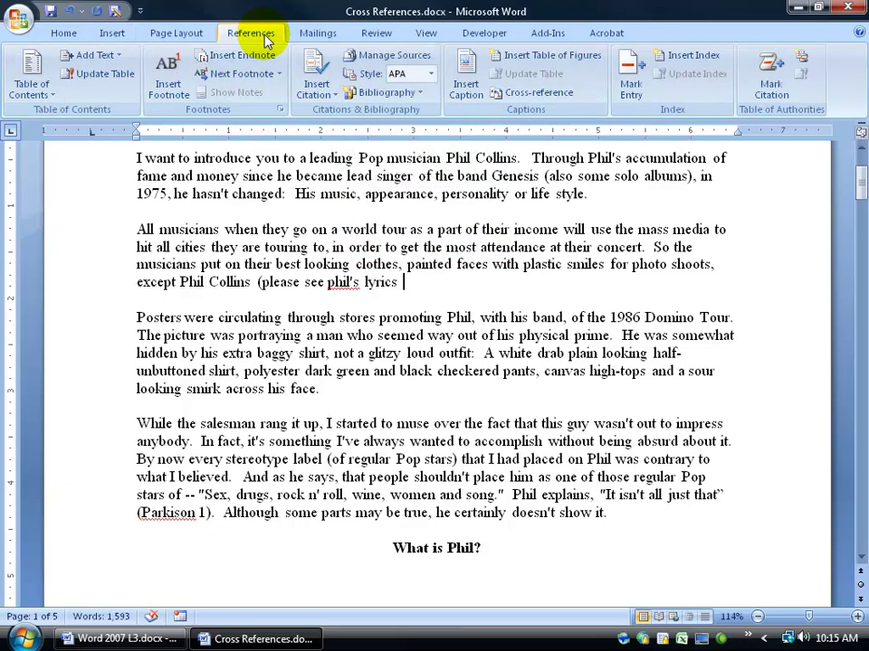
- Insert a page-number cross-reference to the Lyrics bookmark so the note reads 'lyrics 2'
{"action": "left_click", "coordinate": [517, 99]}
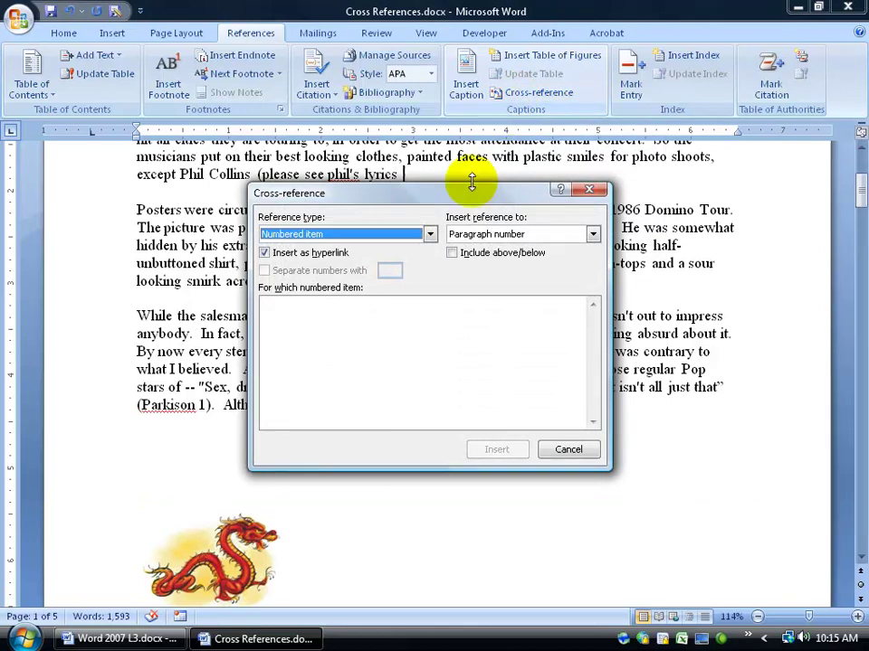
{"action": "left_click", "coordinate": [430, 237]}
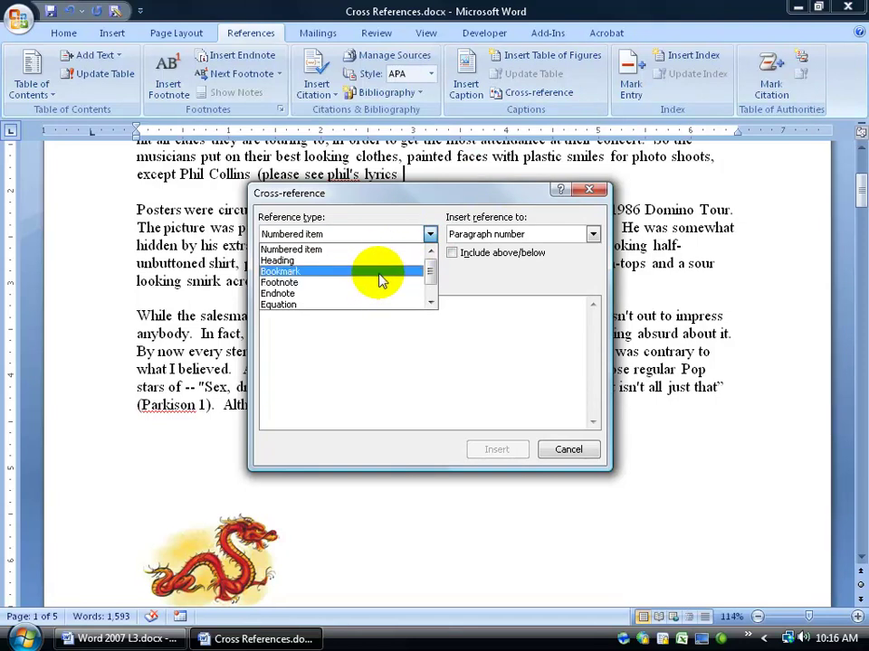
{"action": "left_click_drag", "start_coordinate": [432, 271], "coordinate": [430, 285]}
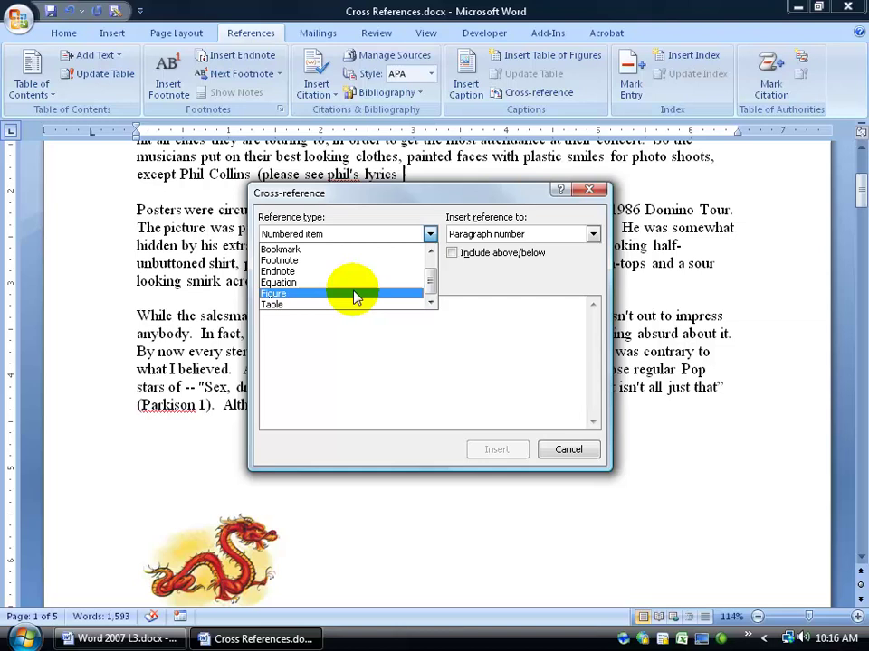
{"action": "left_click", "coordinate": [351, 250]}
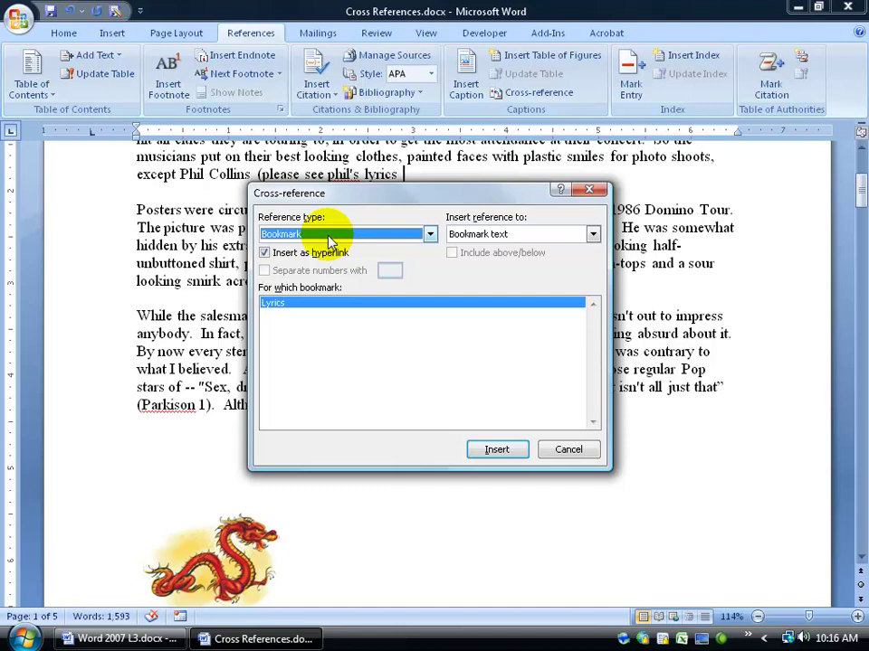
{"action": "left_click_drag", "start_coordinate": [374, 188], "coordinate": [366, 228]}
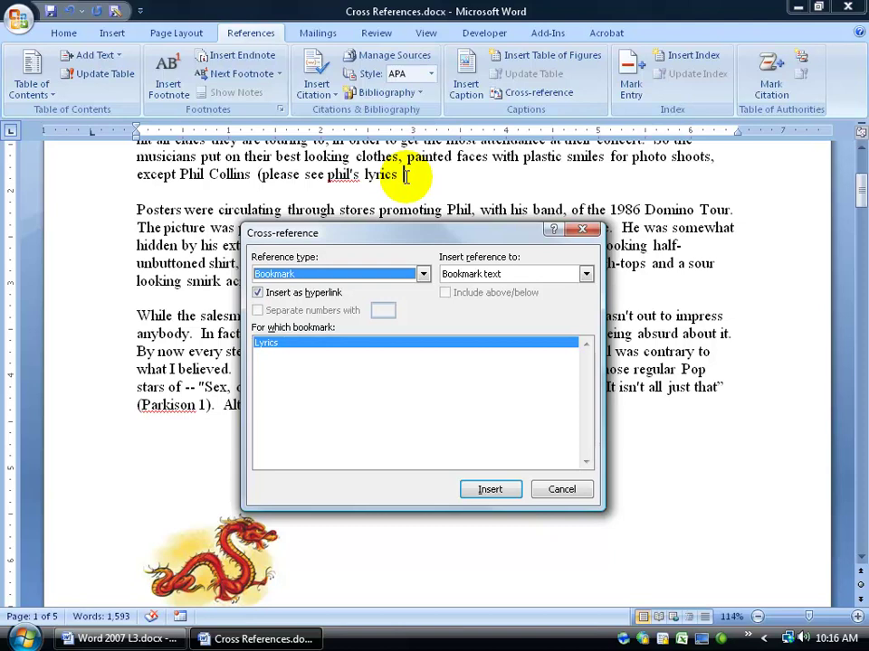
{"action": "left_click", "coordinate": [586, 273]}
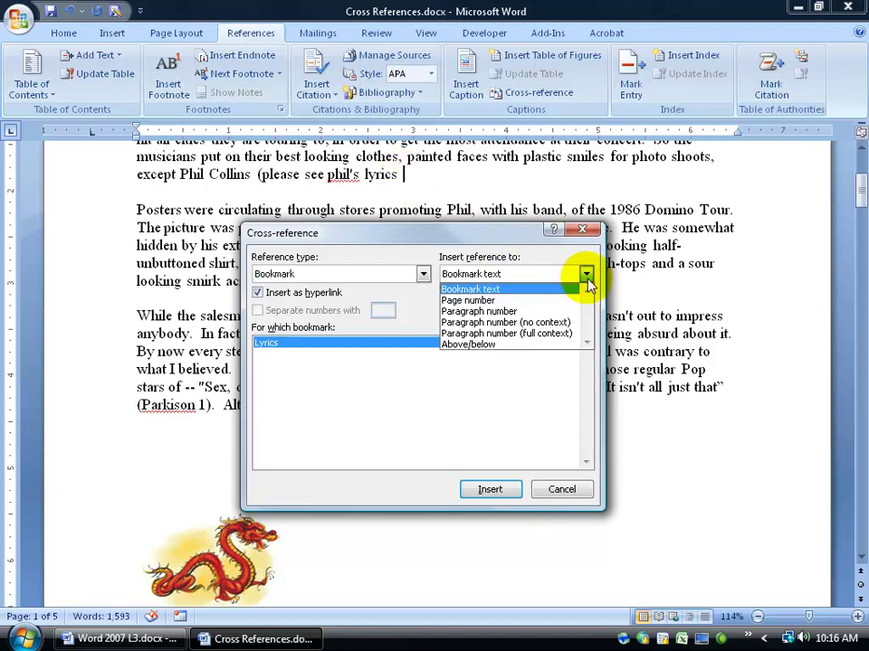
{"action": "left_click", "coordinate": [547, 300]}
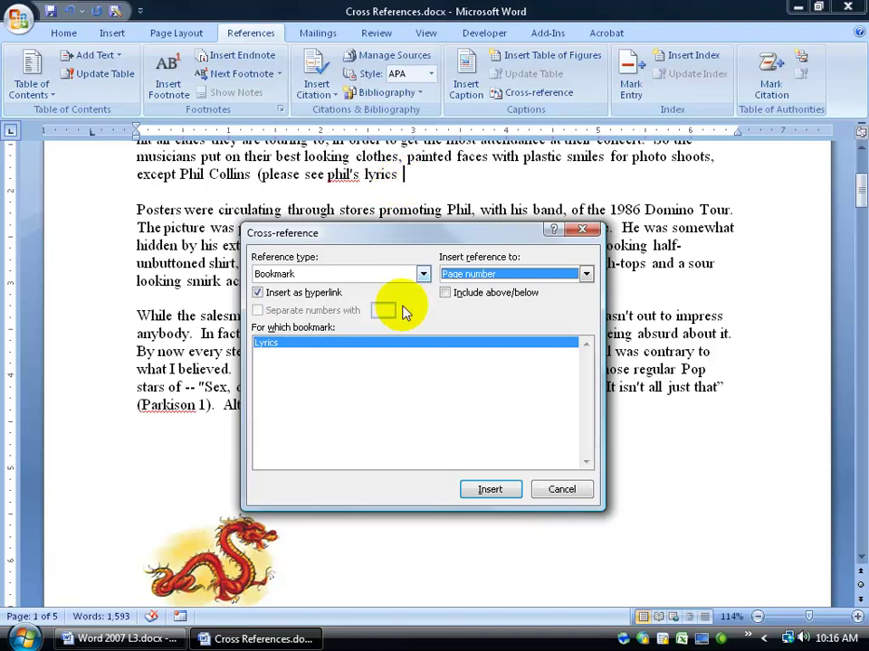
{"action": "left_click", "coordinate": [490, 490]}
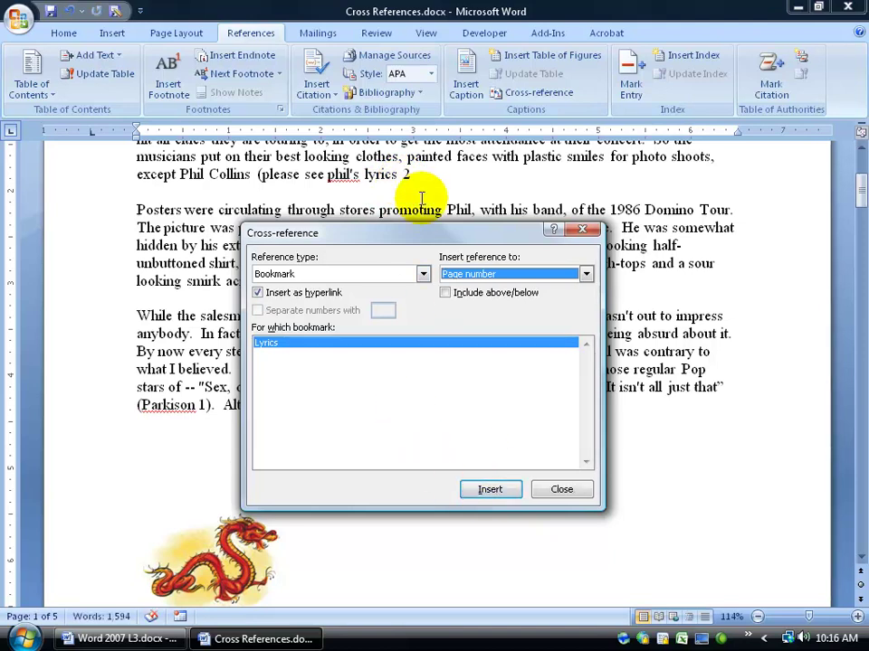
{"action": "left_click", "coordinate": [552, 486]}
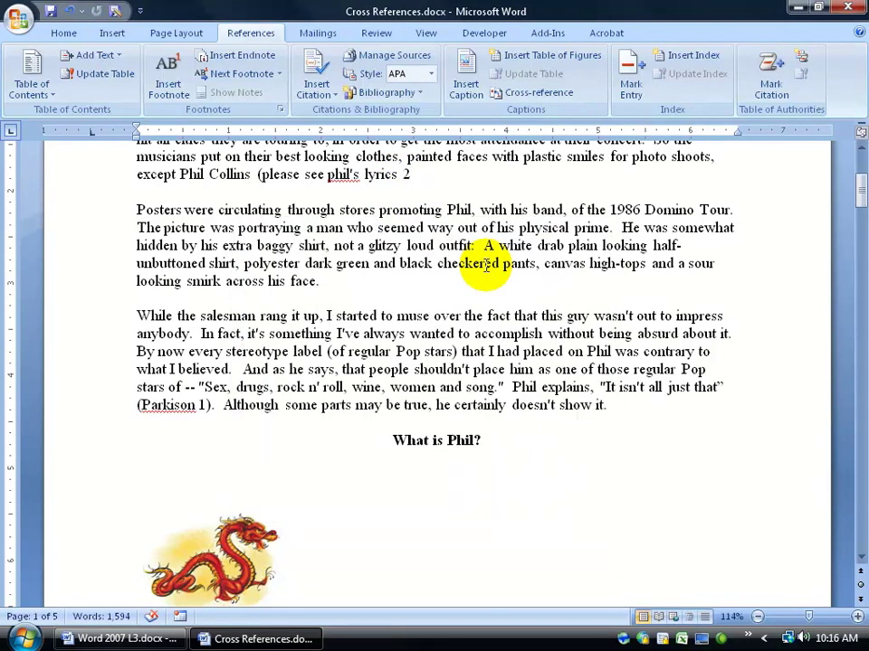
- Close the note and add 'pg' so it reads '(please see phil's lyrics pg 2)'
{"action": "type", "text": ")"}
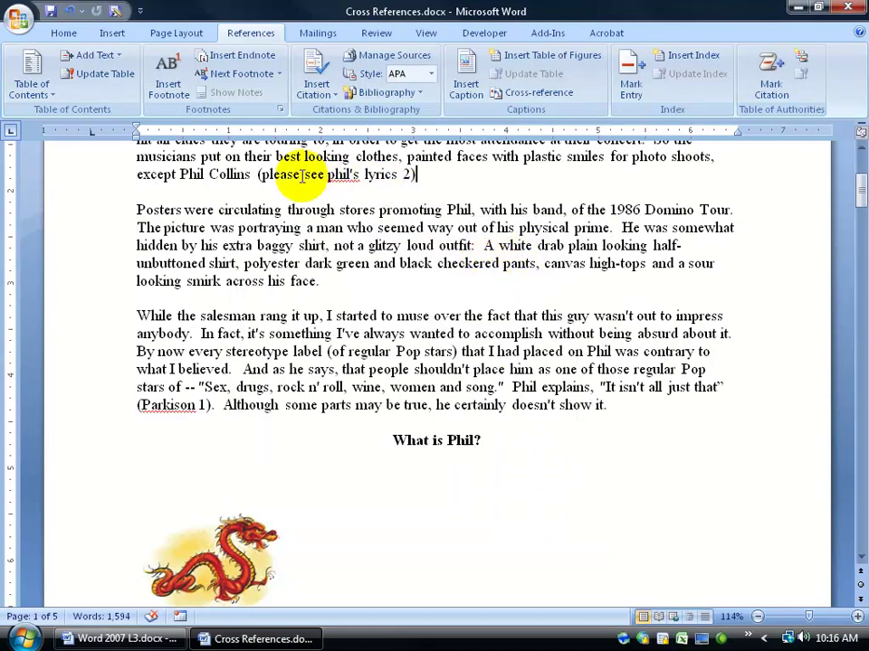
{"action": "left_click_drag", "start_coordinate": [260, 175], "coordinate": [413, 174]}
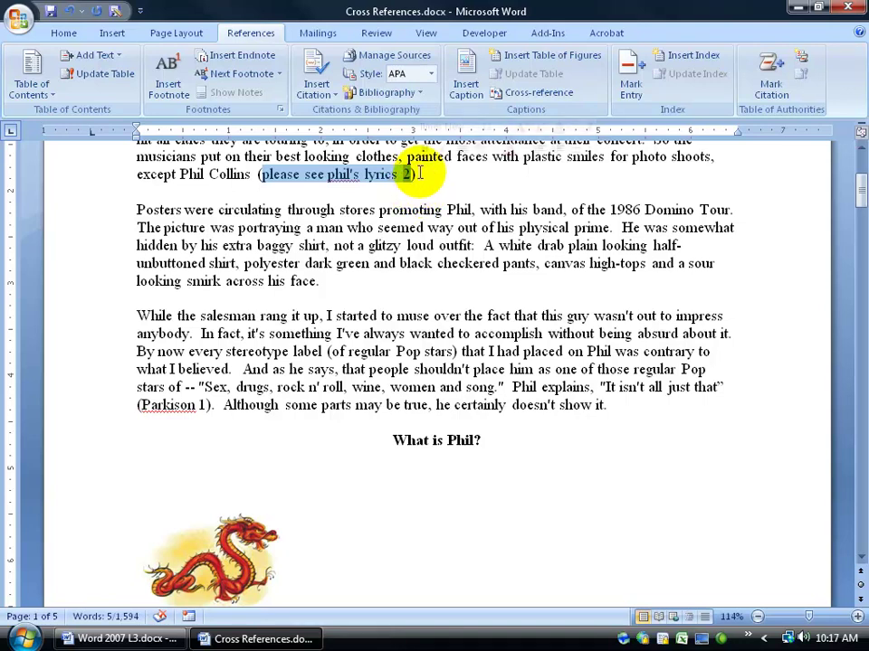
{"action": "left_click", "coordinate": [407, 175]}
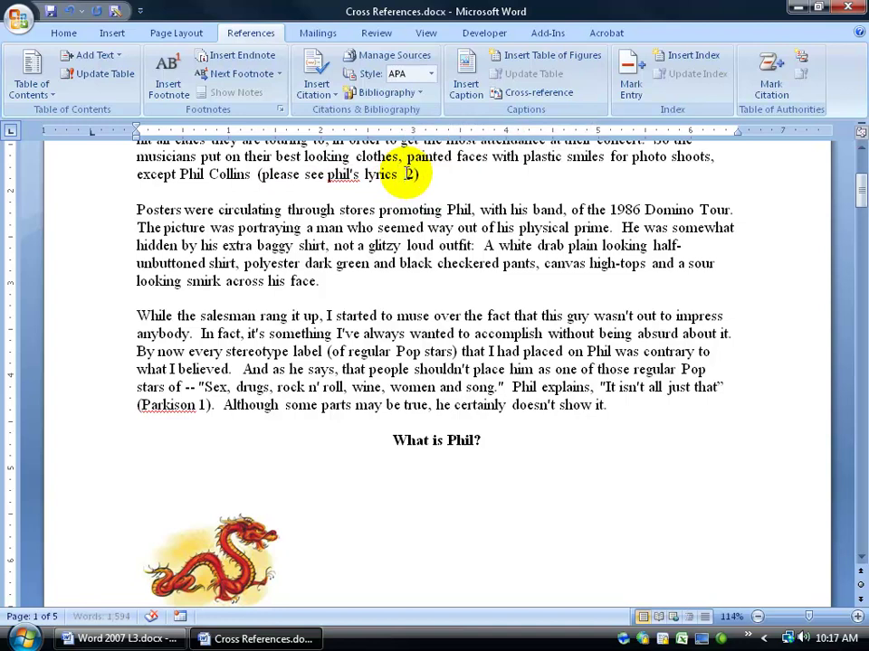
{"action": "type", "text": "pg"}
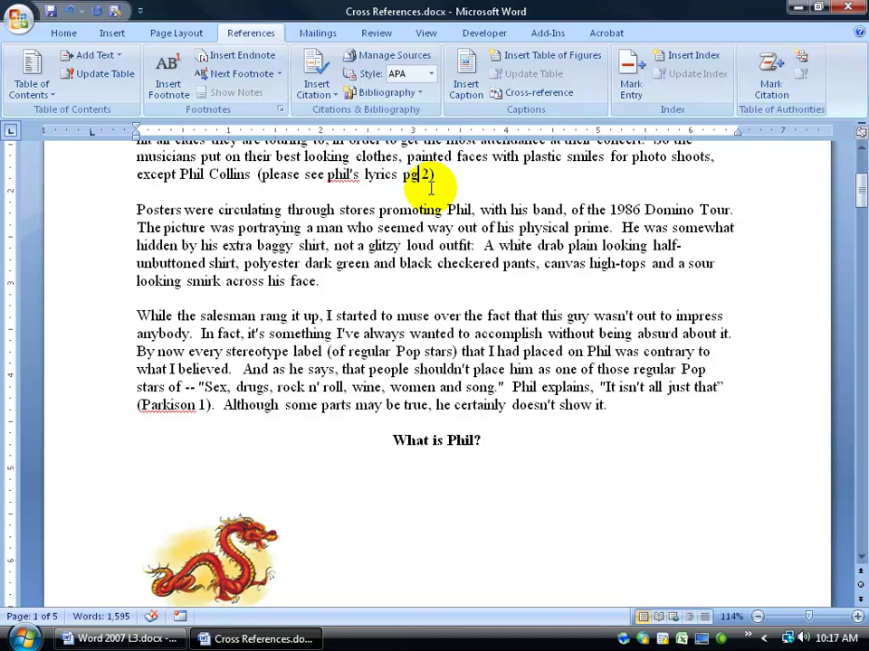
- Add filler lines 'asdkfj', 'asdf', 'asdf' below the Posters paragraph
{"action": "left_click", "coordinate": [349, 291]}
{"action": "key", "text": "Return"}
{"action": "type", "text": "asdkfj"}
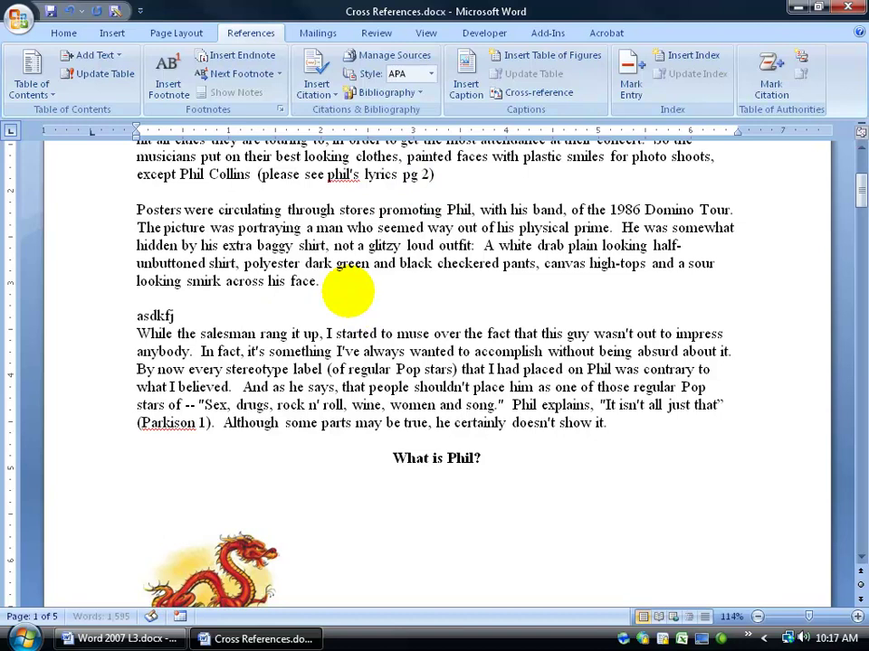
{"action": "key", "text": "Return"}
{"action": "type", "text": "asdf"}
{"action": "key", "text": "Return"}
{"action": "type", "text": "asdf"}
{"action": "key", "text": "Return"}
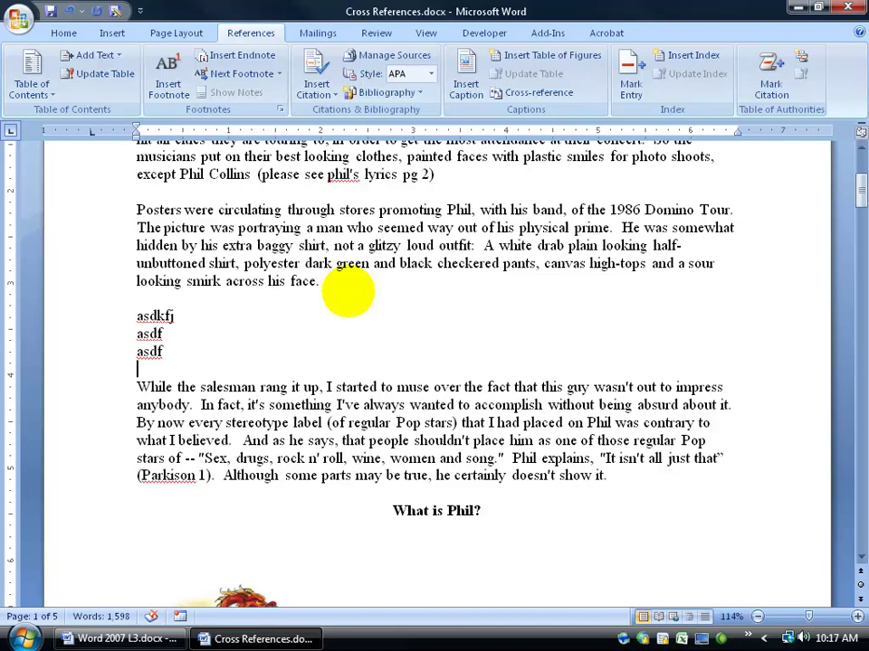
- Insert two page breaks to push the following text onto later pages
{"action": "key", "text": "ctrl+Return"}
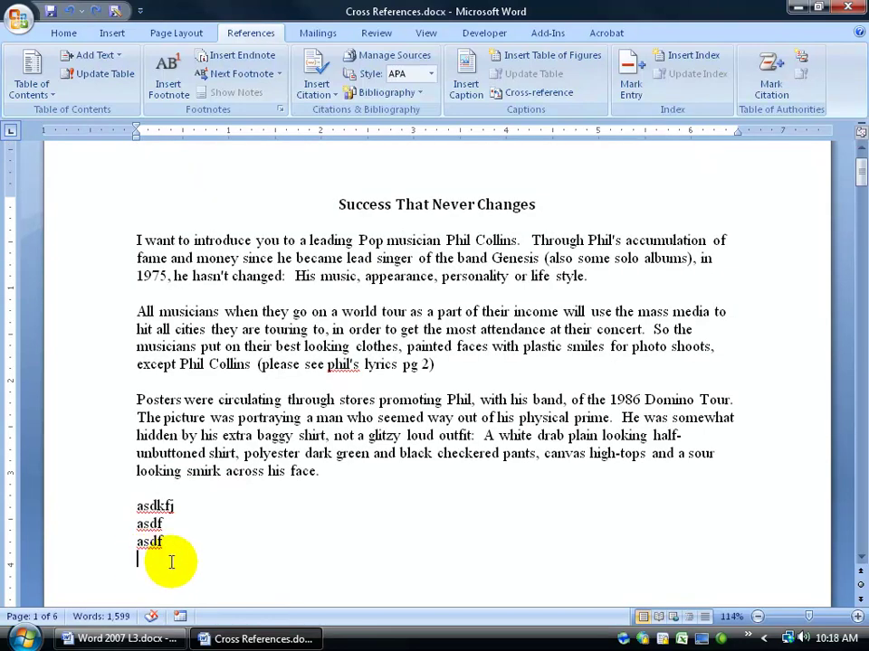
{"action": "key", "text": "ctrl+Return"}
{"action": "key", "text": "ctrl+Return"}
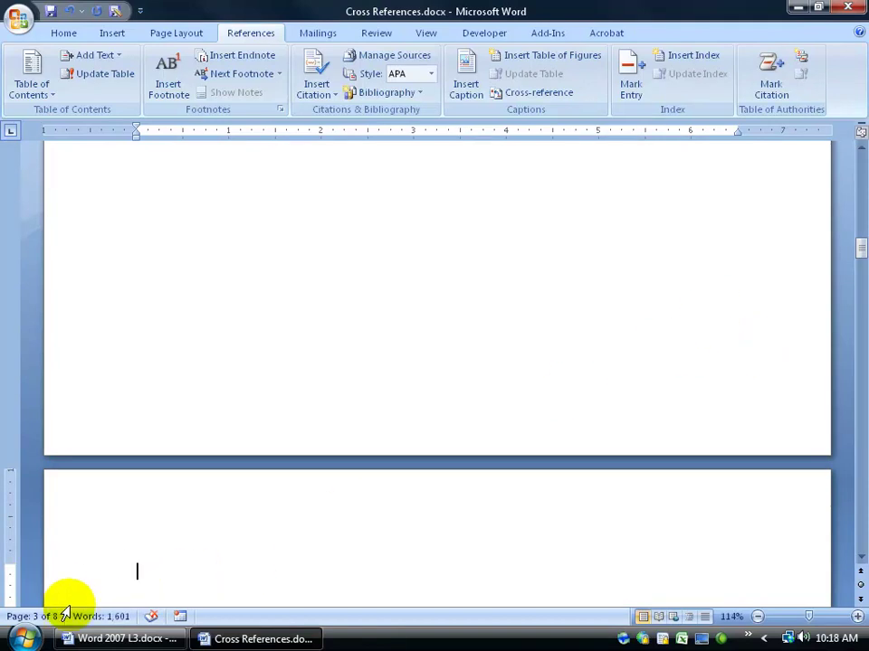
{"action": "left_click_drag", "start_coordinate": [858, 246], "coordinate": [856, 172]}
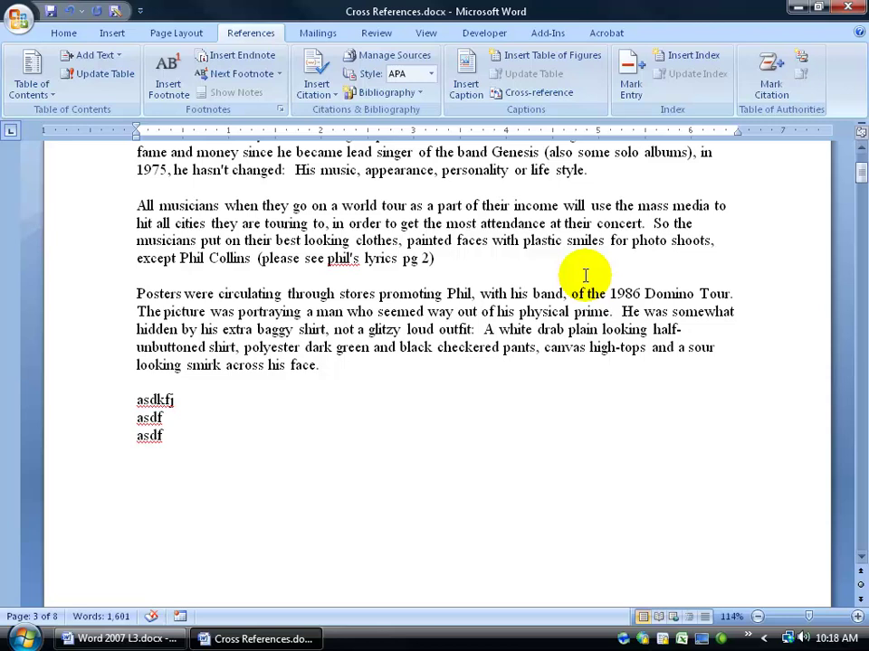
- Update the lyrics page-number field to show its current page
{"action": "left_click", "coordinate": [425, 259]}
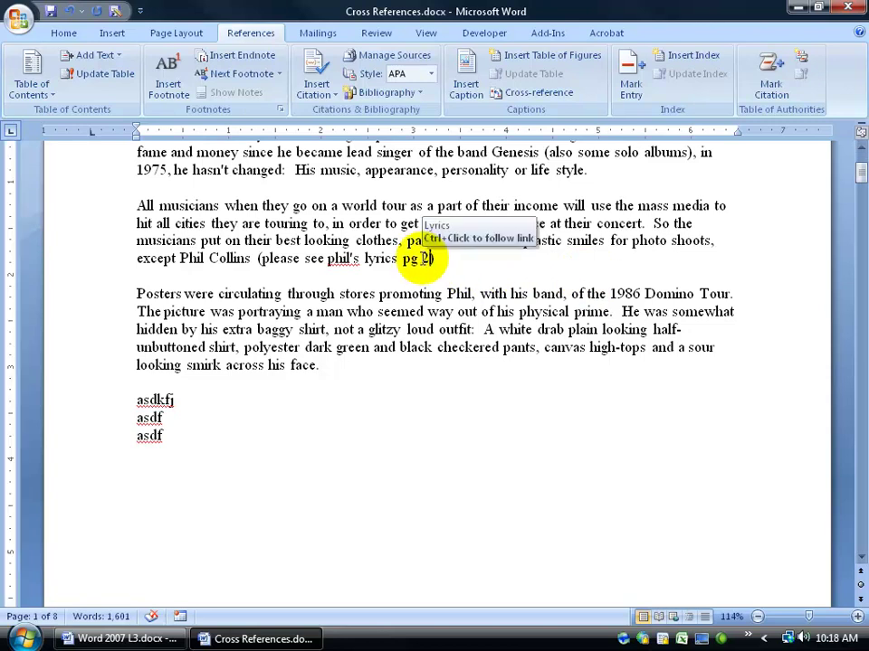
{"action": "right_click", "coordinate": [426, 259]}
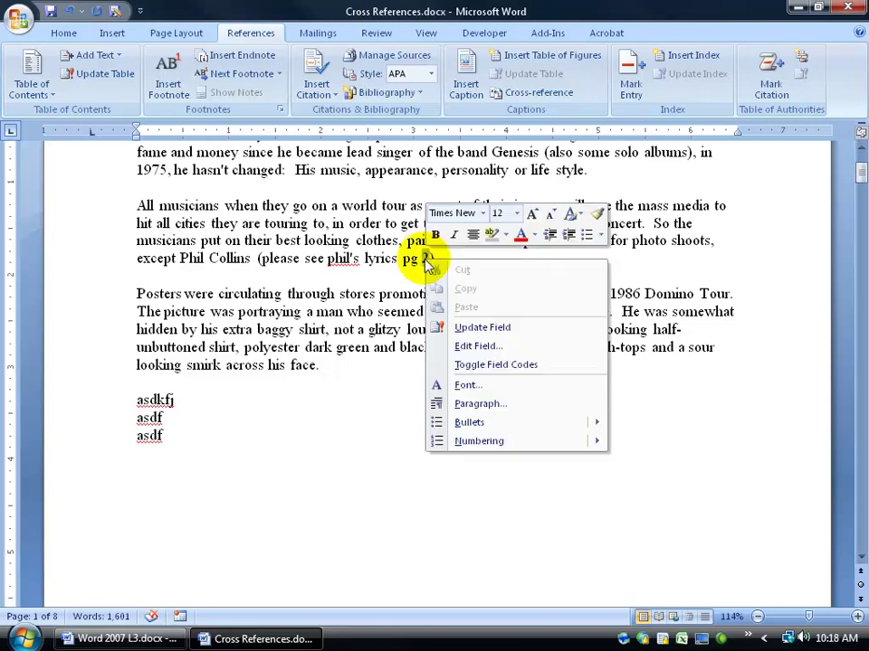
{"action": "left_click", "coordinate": [453, 327]}
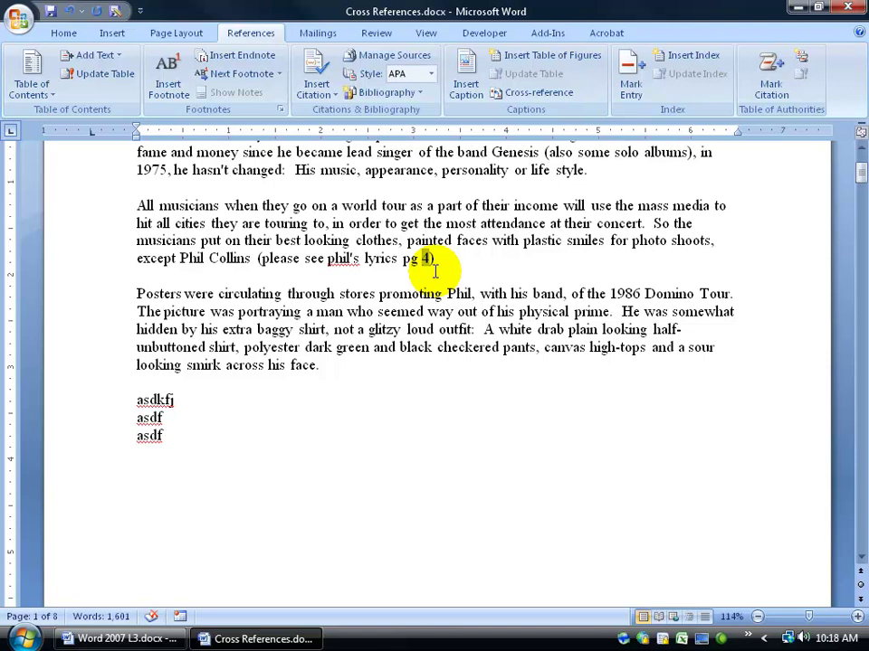
{"action": "left_click", "coordinate": [329, 311]}
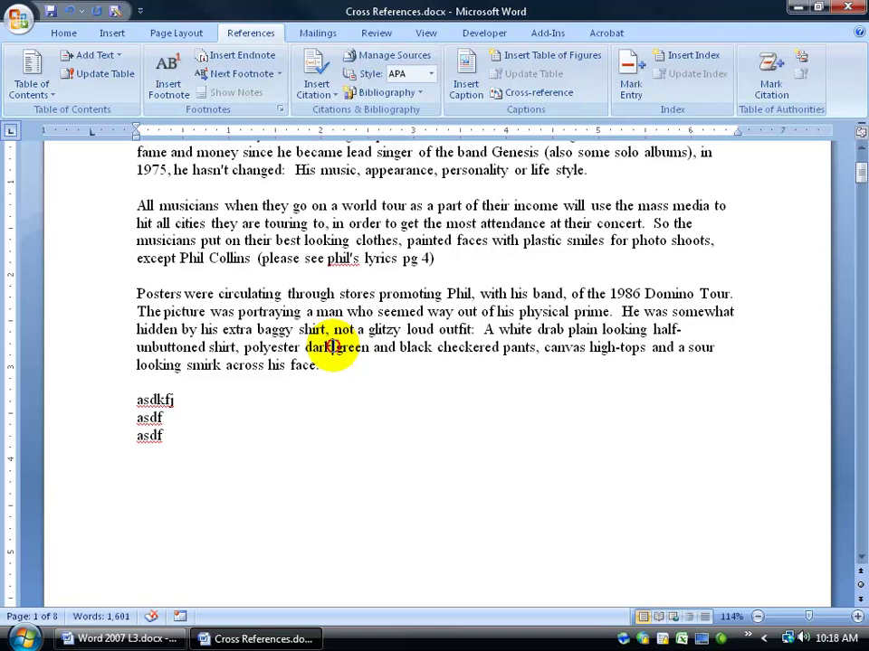
{"action": "key", "text": "ctrl+a"}
- Update all document fields with F9, then undo the field update and the page breaks
{"action": "key", "text": "F9"}
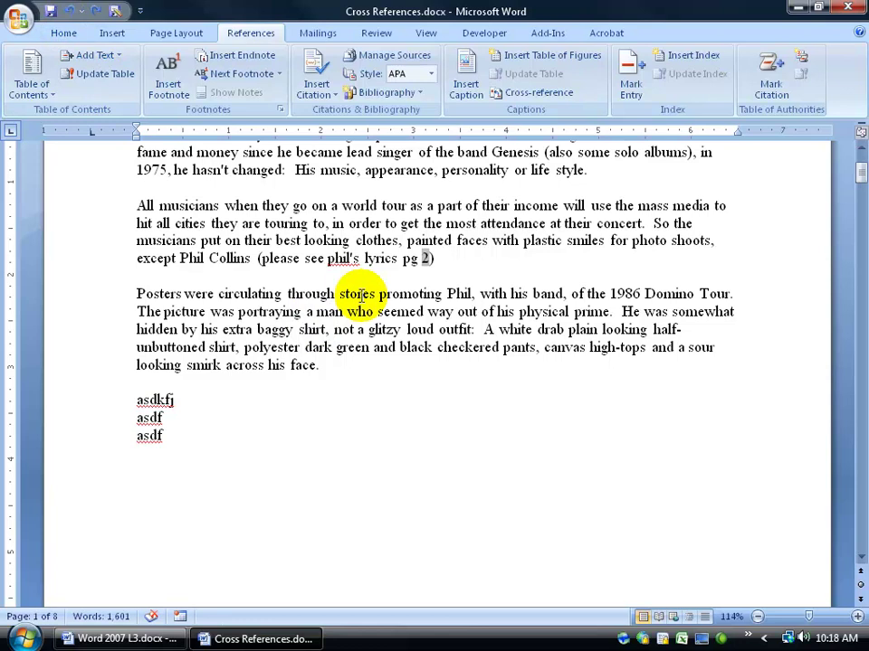
{"action": "key", "text": "ctrl+a"}
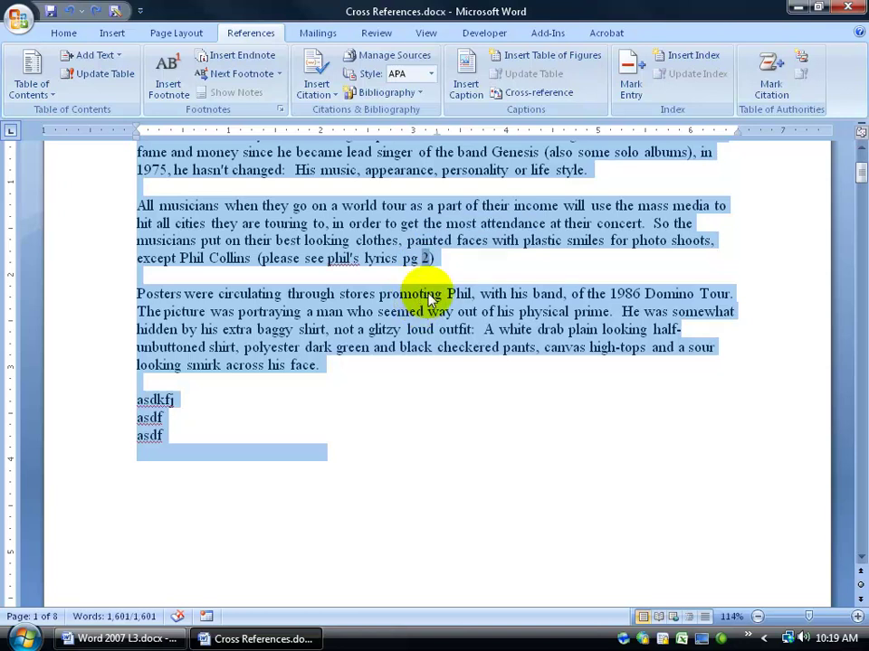
{"action": "key", "text": "F9"}
{"action": "left_click", "coordinate": [418, 281]}
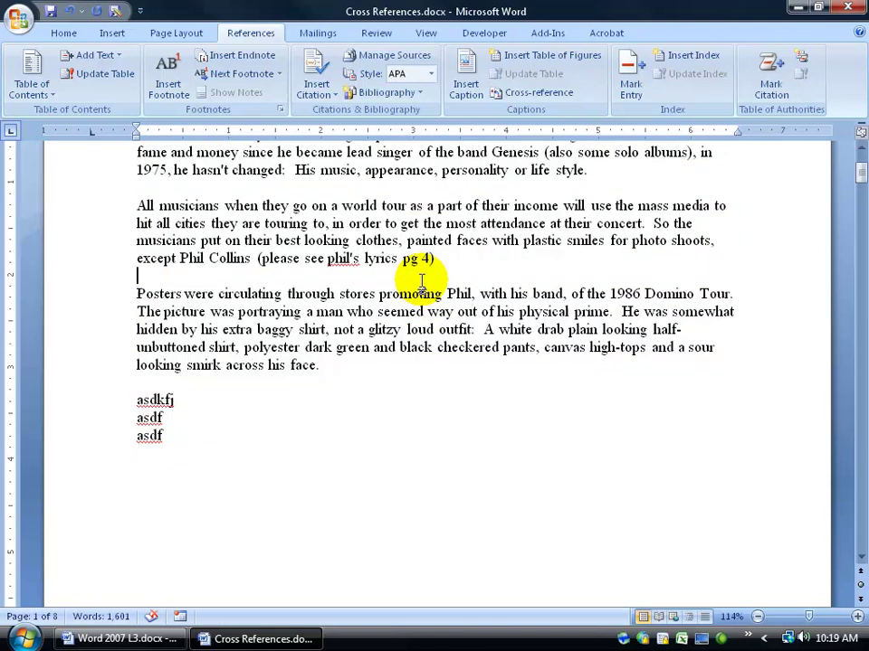
{"action": "left_click", "coordinate": [71, 12]}
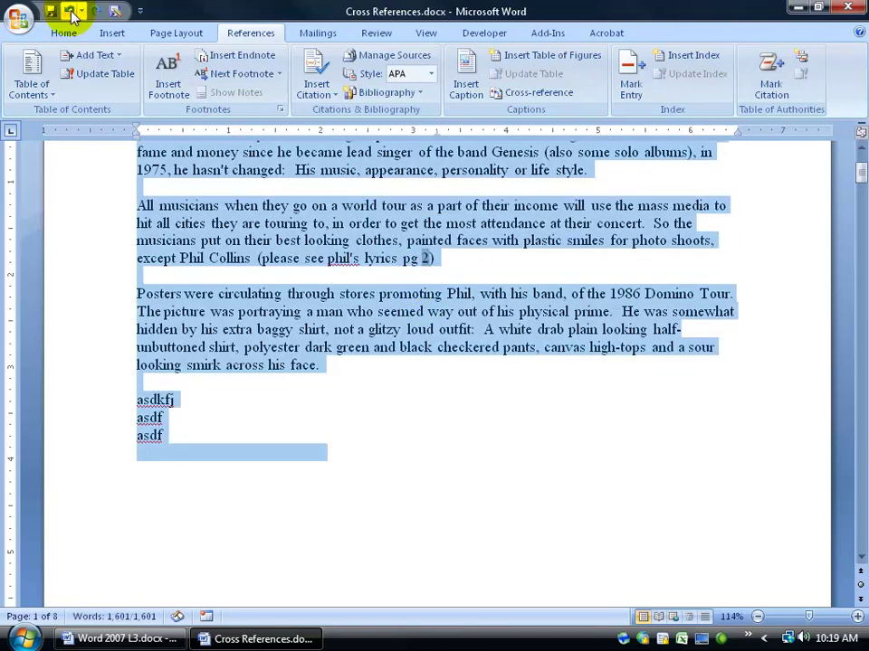
{"action": "left_click", "coordinate": [71, 12]}
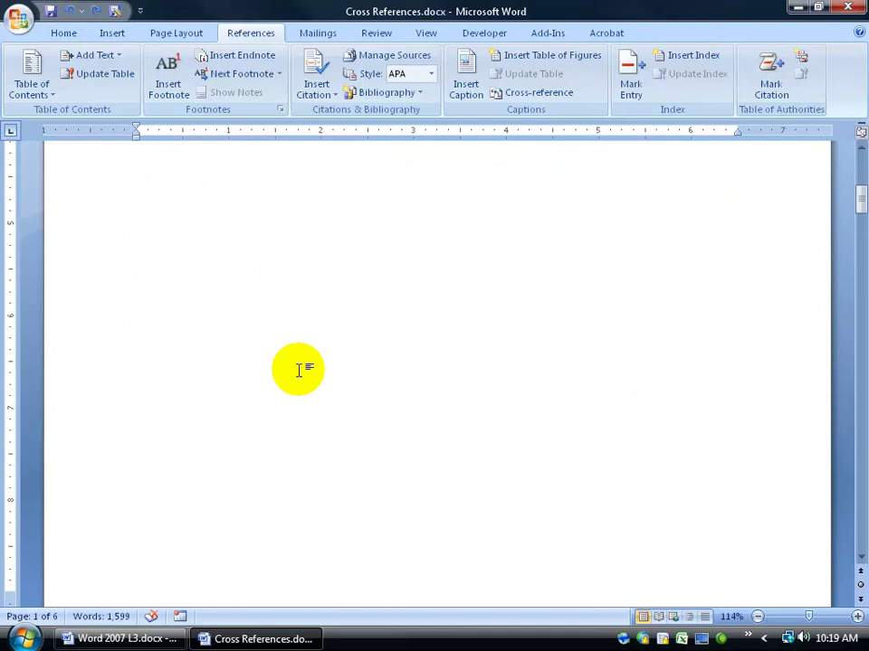
- Undo back to five pages, follow the 'pg 2' reference to the lyrics, and delete the colon after 'to words'
{"action": "left_click", "coordinate": [70, 13]}
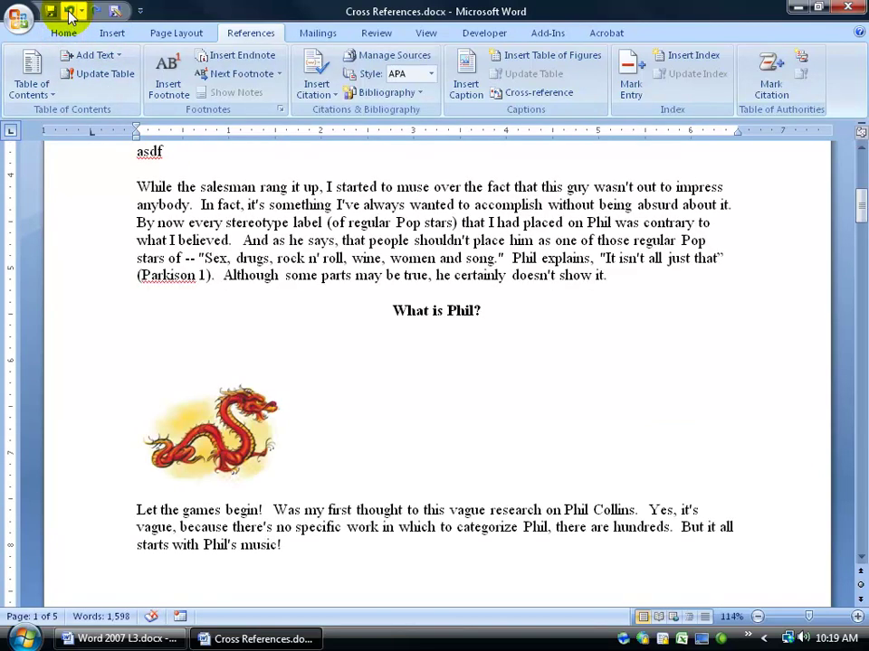
{"action": "scroll", "coordinate": [223, 387], "scroll_direction": "up", "scroll_amount": 3}
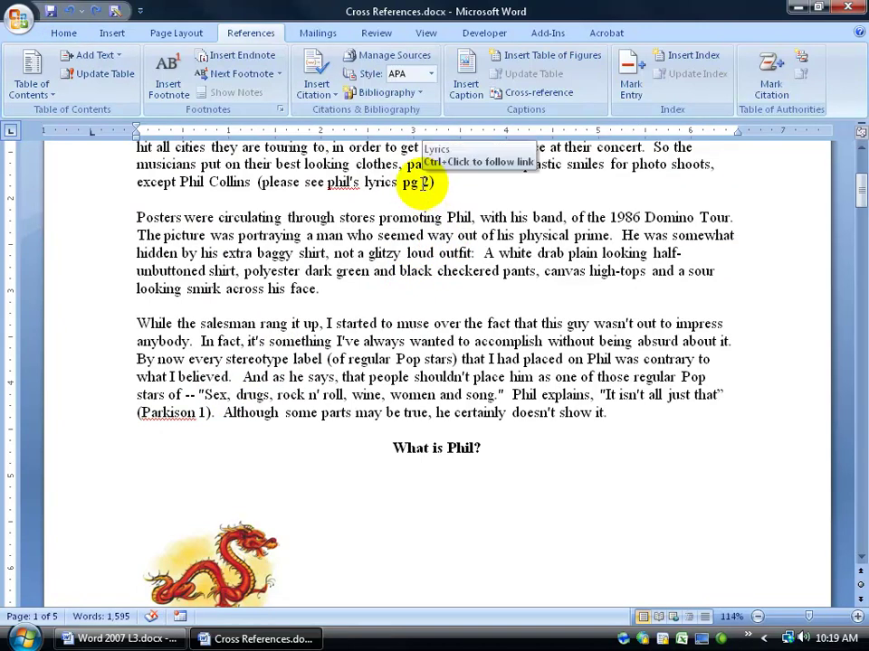
{"action": "left_click_drag", "start_coordinate": [860, 201], "coordinate": [861, 179]}
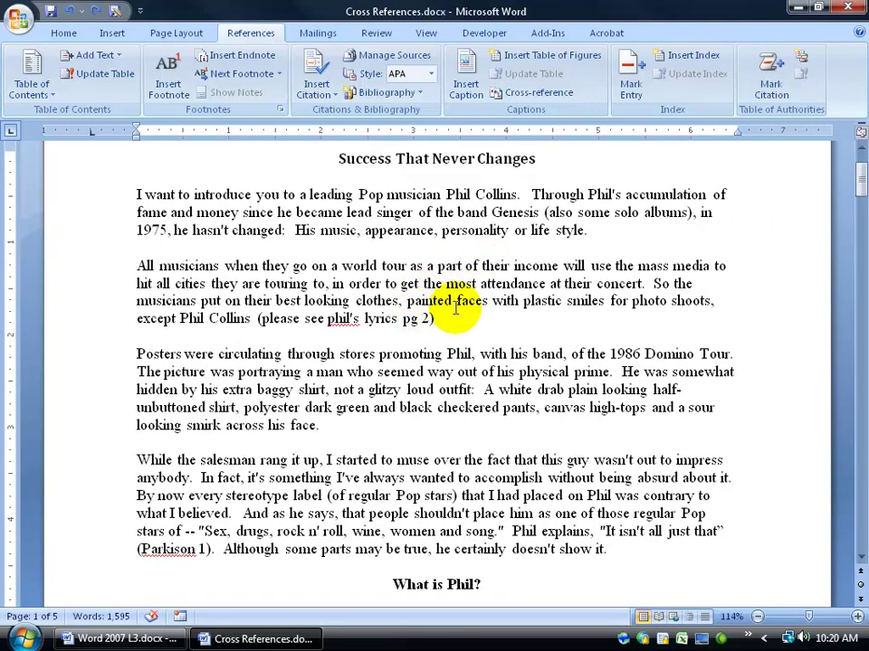
{"action": "mouse_move", "coordinate": [856, 188]}
{"action": "left_mouse_down"}
{"action": "mouse_move", "coordinate": [861, 269]}
{"action": "mouse_move", "coordinate": [860, 193]}
{"action": "left_mouse_up"}
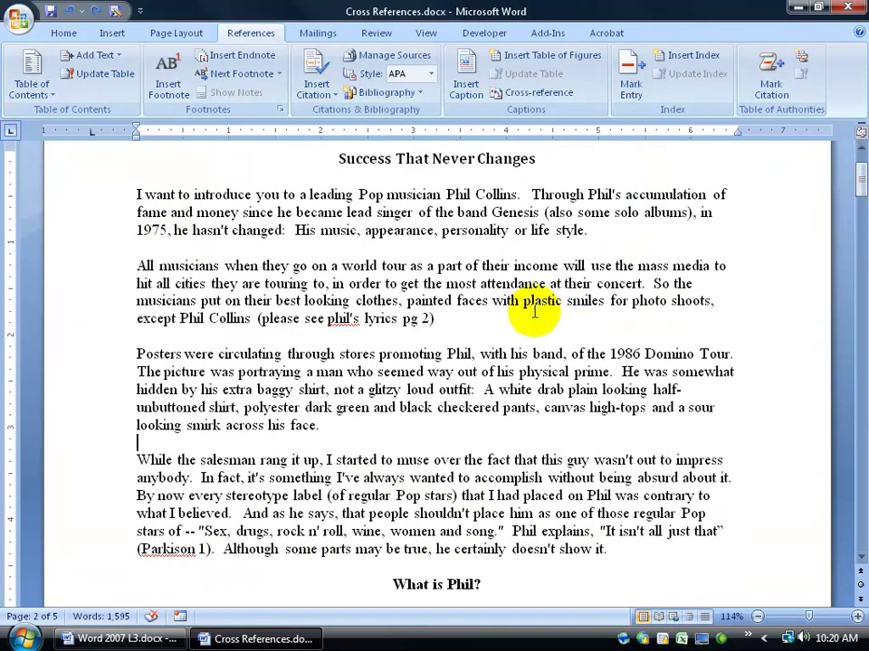
{"action": "left_click", "coordinate": [426, 321], "text": "ctrl"}
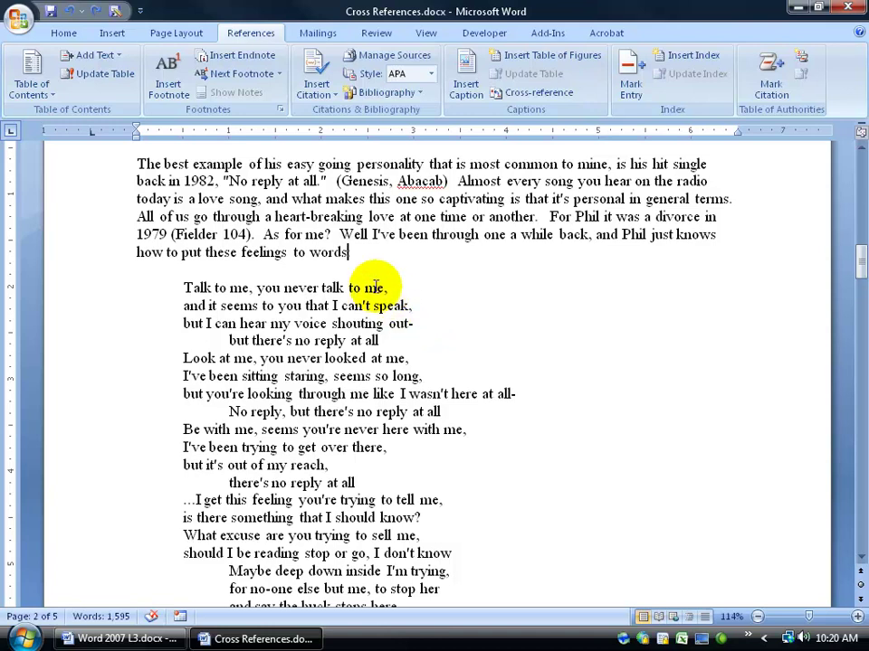
{"action": "left_click", "coordinate": [359, 263]}
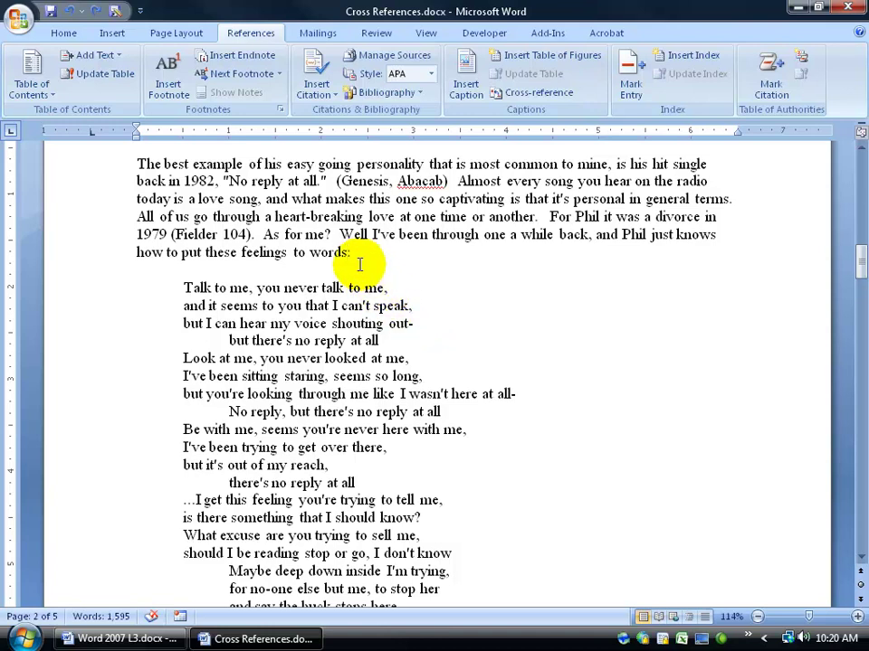
{"action": "key", "text": "BackSpace"}
- Restore the colon, then replace the period after 'makes light of it' with '(please see'
{"action": "type", "text": ":"}
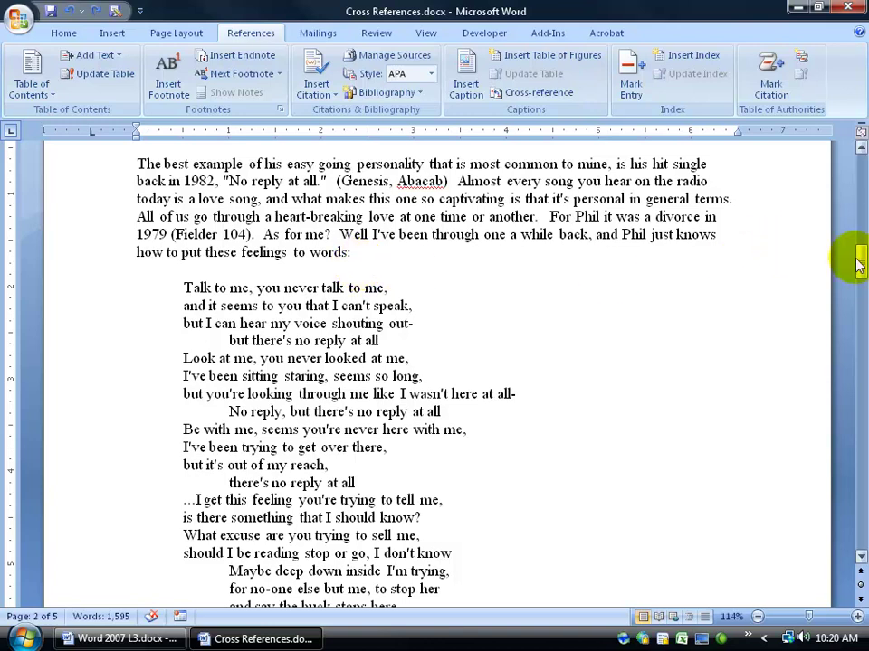
{"action": "left_click", "coordinate": [862, 261]}
{"action": "left_click_drag", "start_coordinate": [862, 261], "coordinate": [861, 425]}
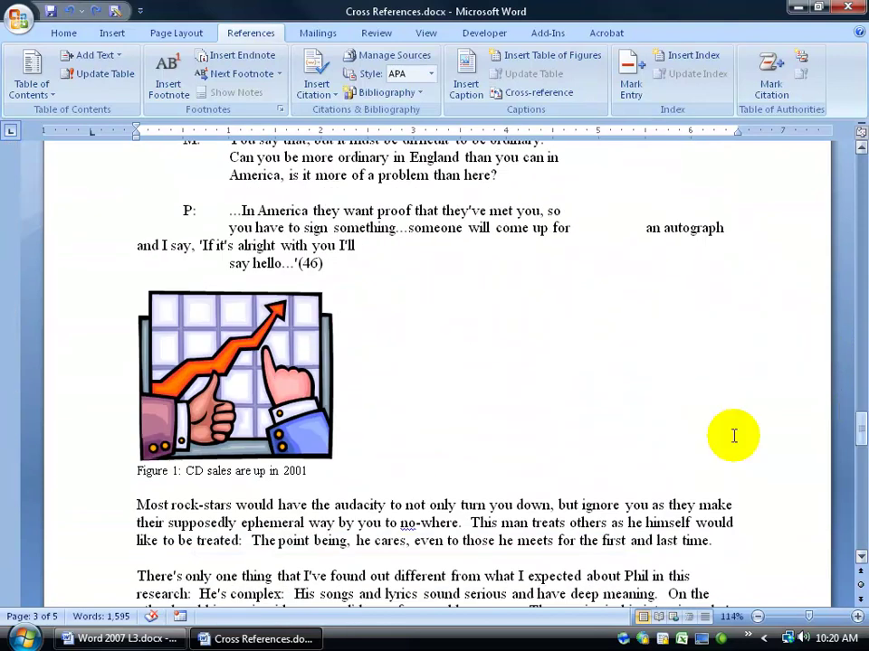
{"action": "left_click", "coordinate": [270, 478]}
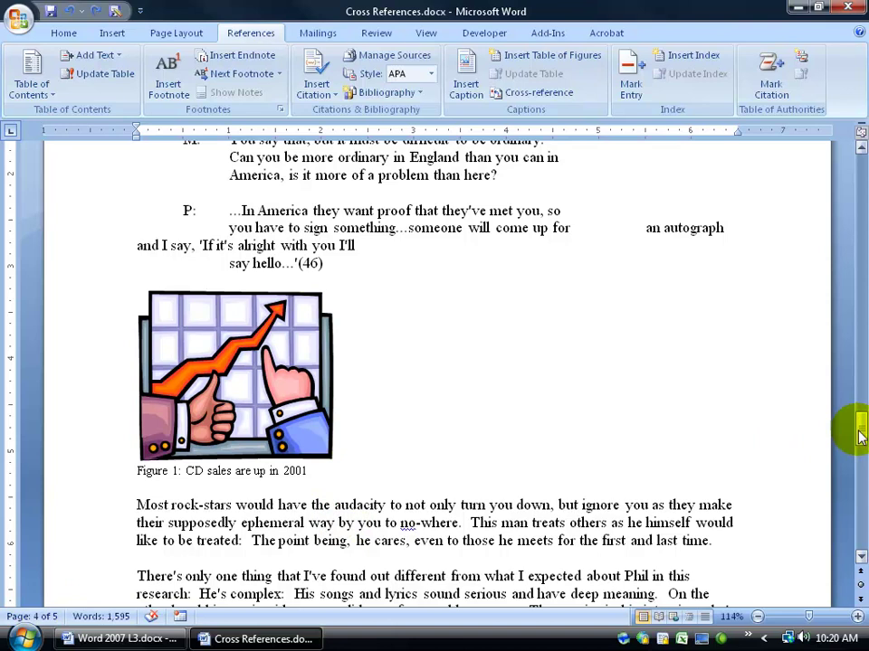
{"action": "left_click_drag", "start_coordinate": [860, 422], "coordinate": [853, 339]}
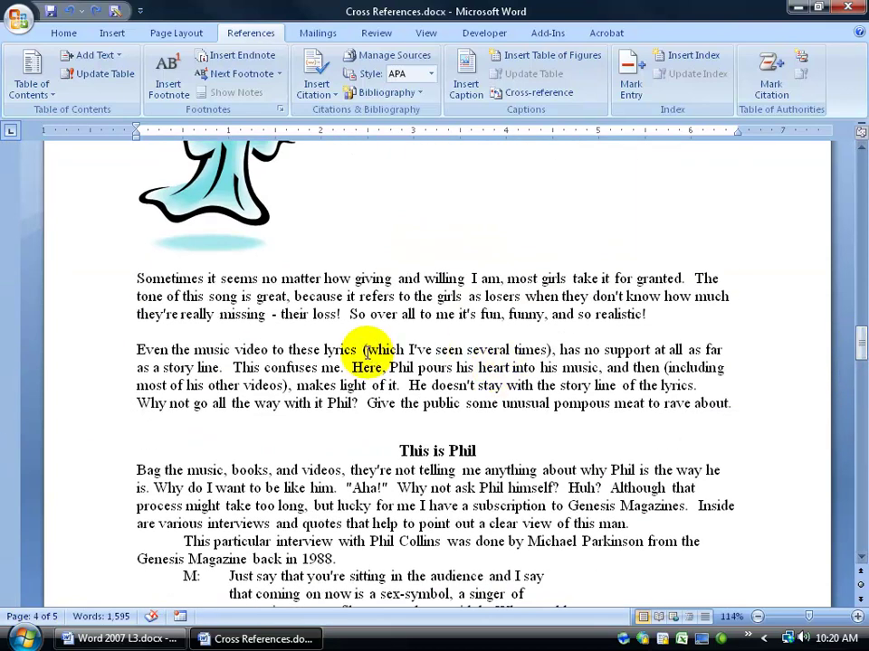
{"action": "left_click", "coordinate": [363, 350]}
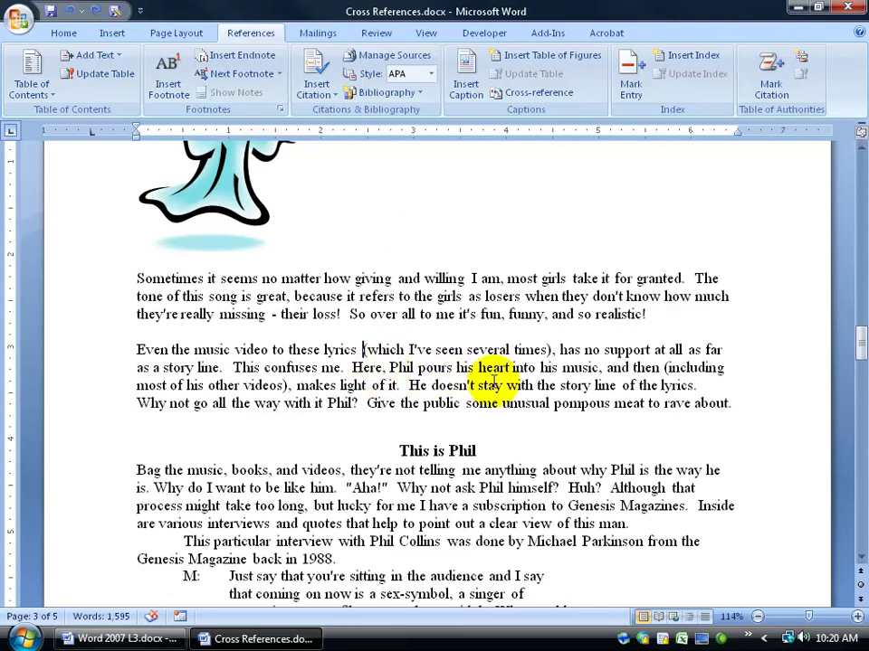
{"action": "left_click", "coordinate": [401, 386]}
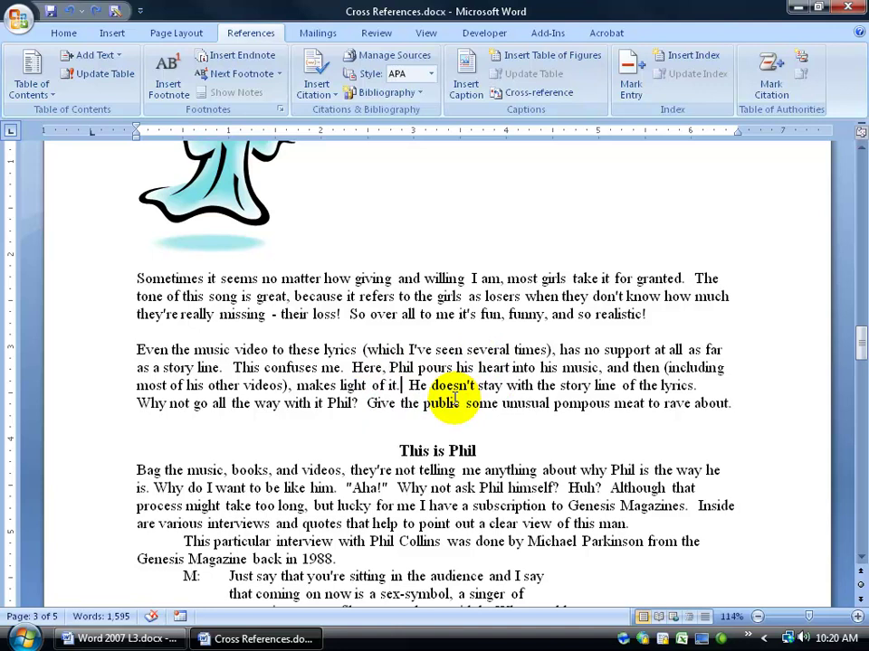
{"action": "key", "text": "BackSpace"}
{"action": "type", "text": "(pleas"}
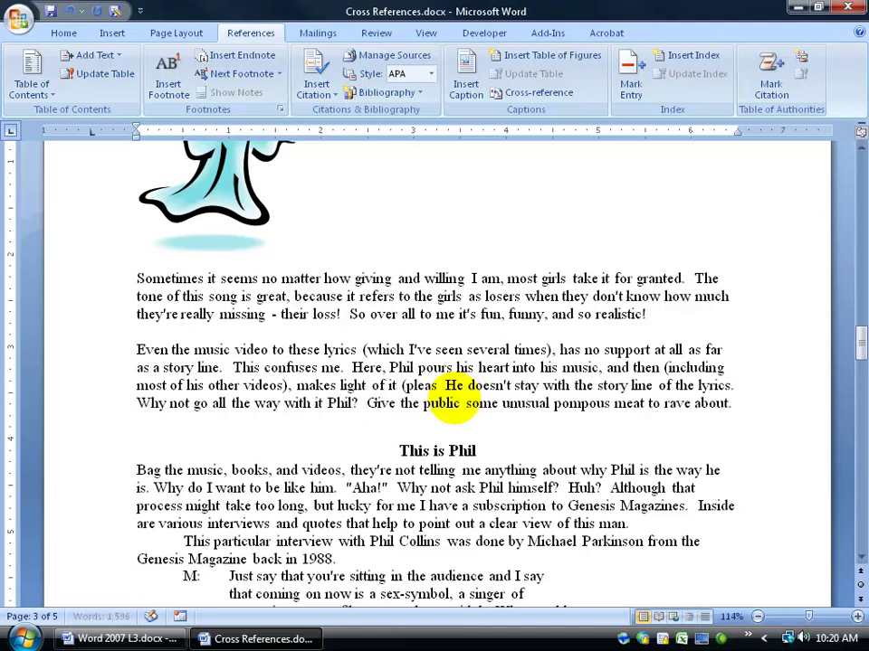
{"action": "type", "text": "e see)"}
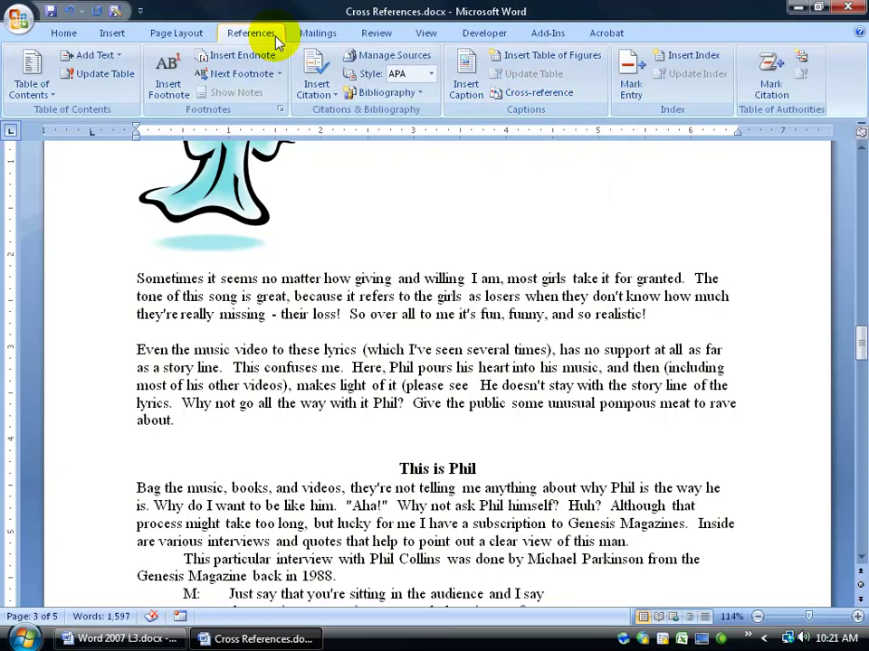
- Insert a cross-reference to the entire caption 'Figure 1: CD sales are up in 2001'
{"action": "left_click", "coordinate": [110, 34]}
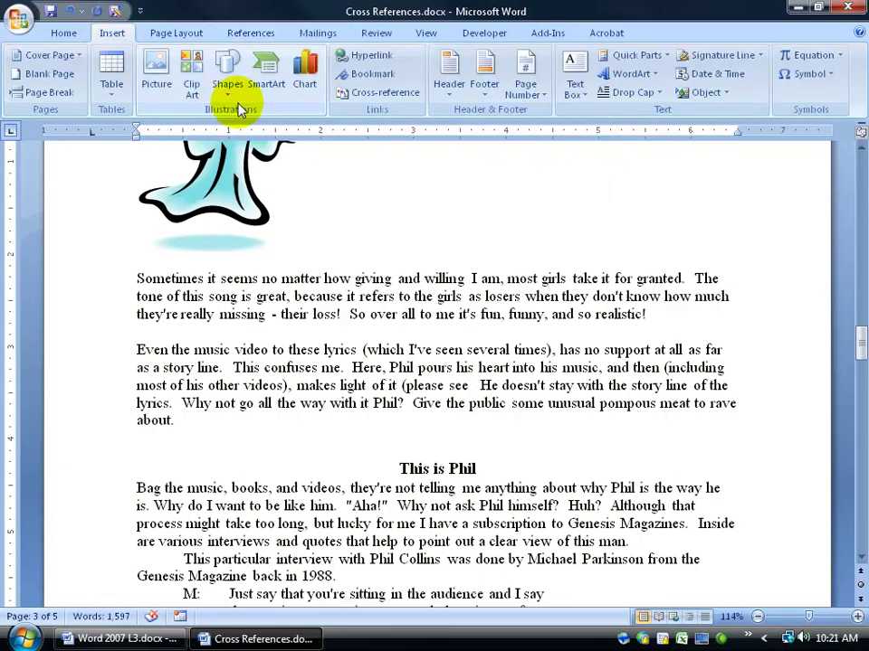
{"action": "left_click", "coordinate": [378, 94]}
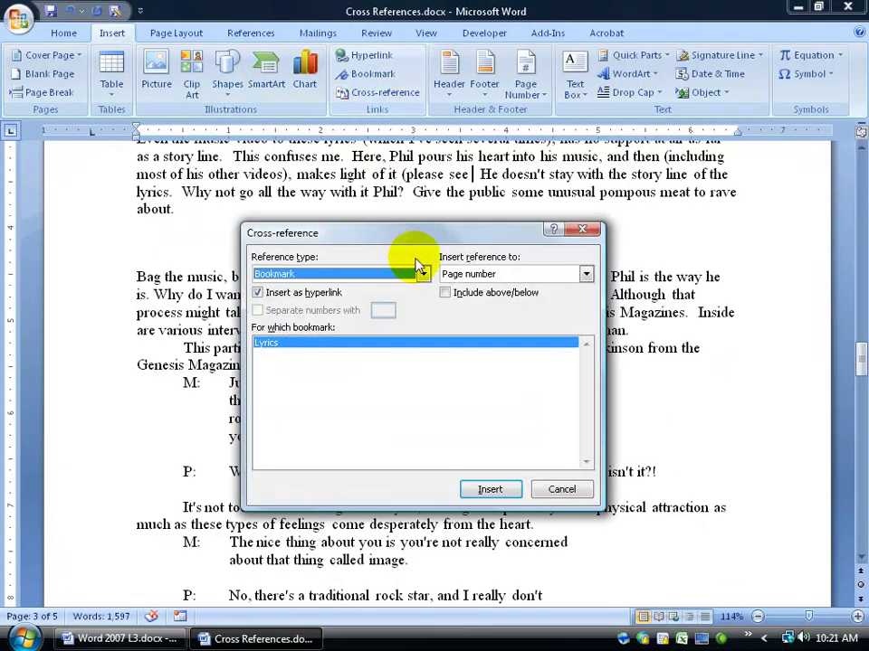
{"action": "left_click", "coordinate": [422, 274]}
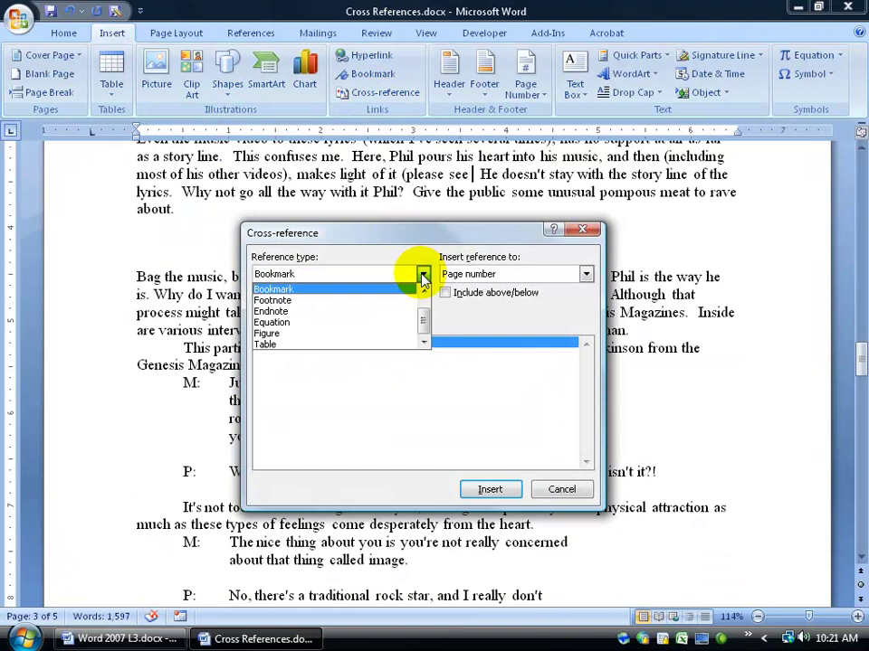
{"action": "left_click", "coordinate": [364, 333]}
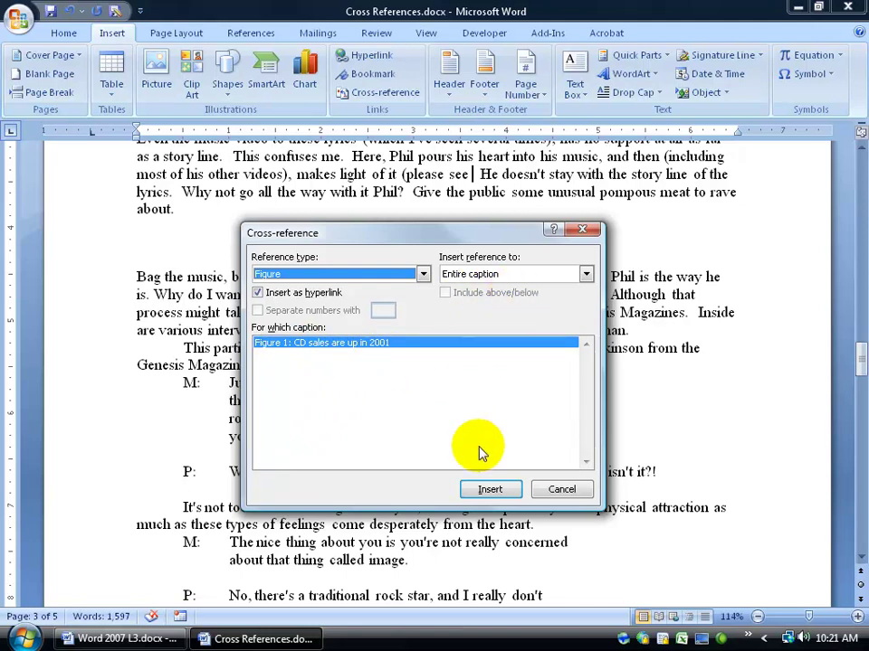
{"action": "left_click", "coordinate": [493, 489]}
{"action": "left_click", "coordinate": [560, 489]}
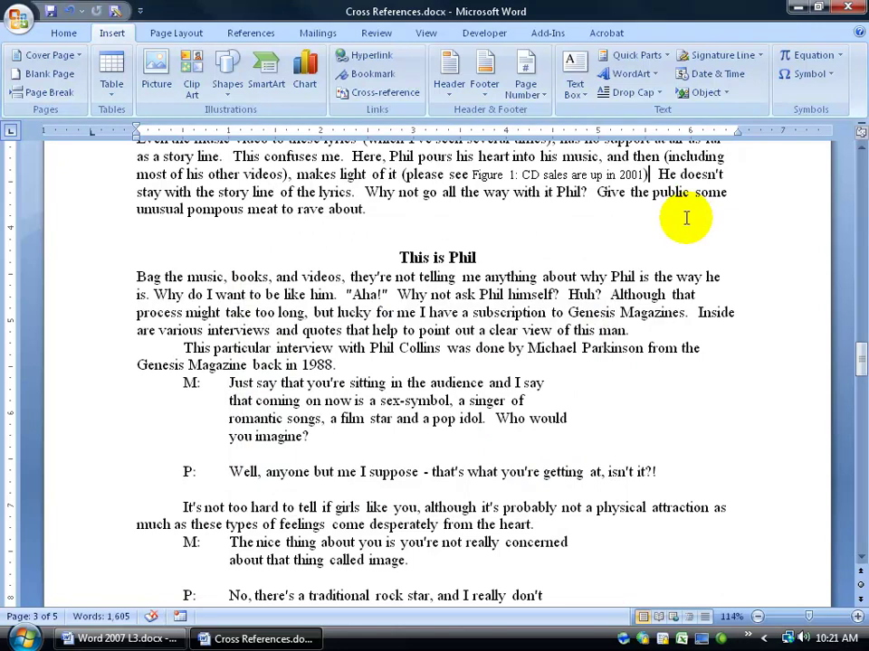
- Select the parenthetical note containing the Figure 1 reference and set it to 10 pt
{"action": "left_click", "coordinate": [552, 175]}
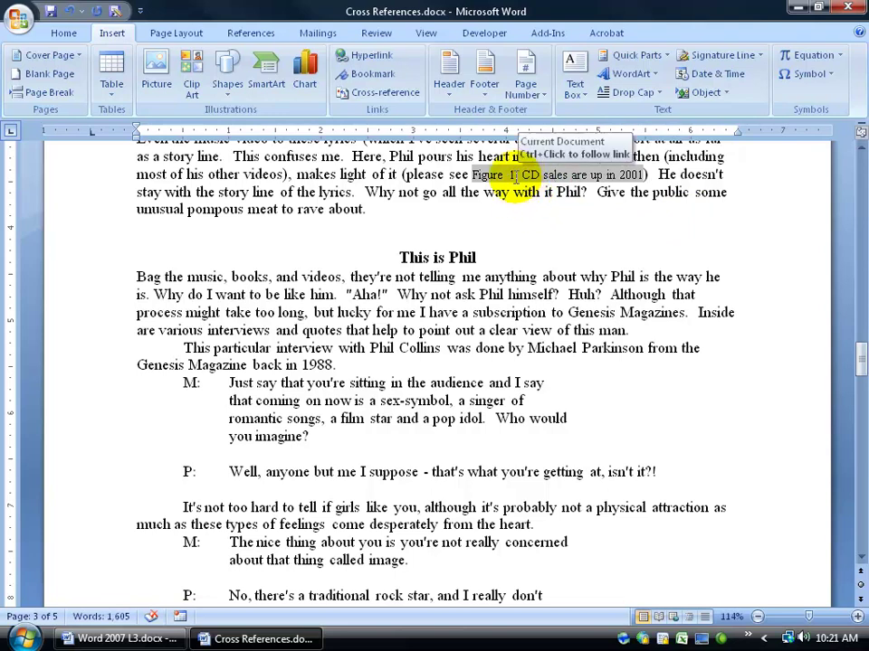
{"action": "left_click", "coordinate": [399, 176]}
{"action": "left_click_drag", "start_coordinate": [399, 176], "coordinate": [648, 176]}
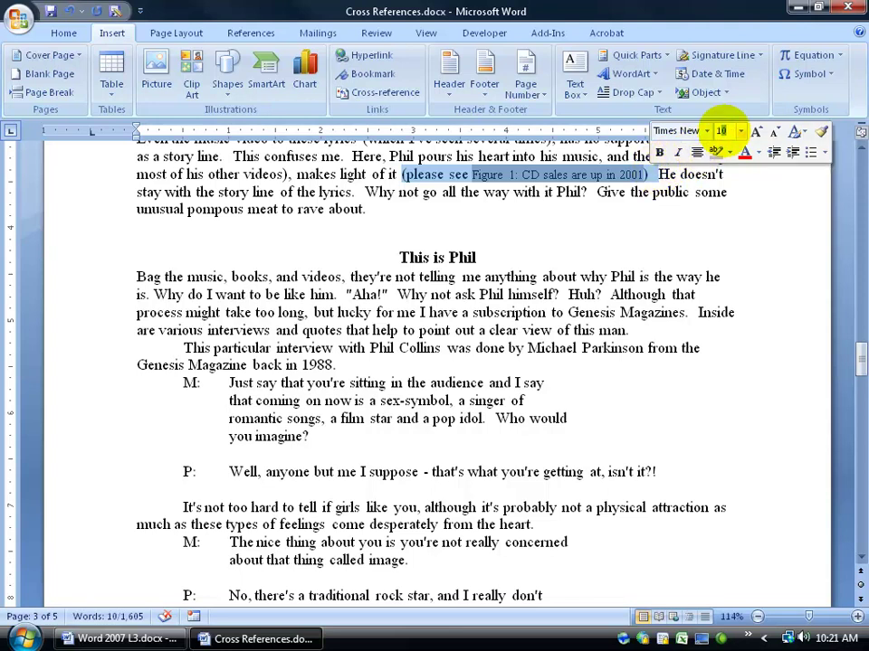
{"action": "key", "text": "Return"}
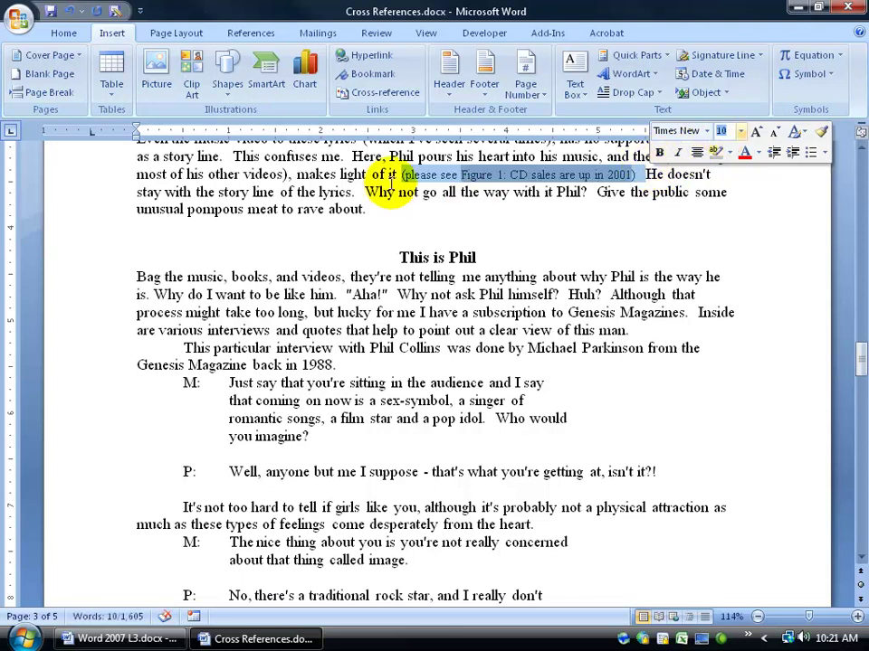
{"action": "left_click", "coordinate": [397, 217]}
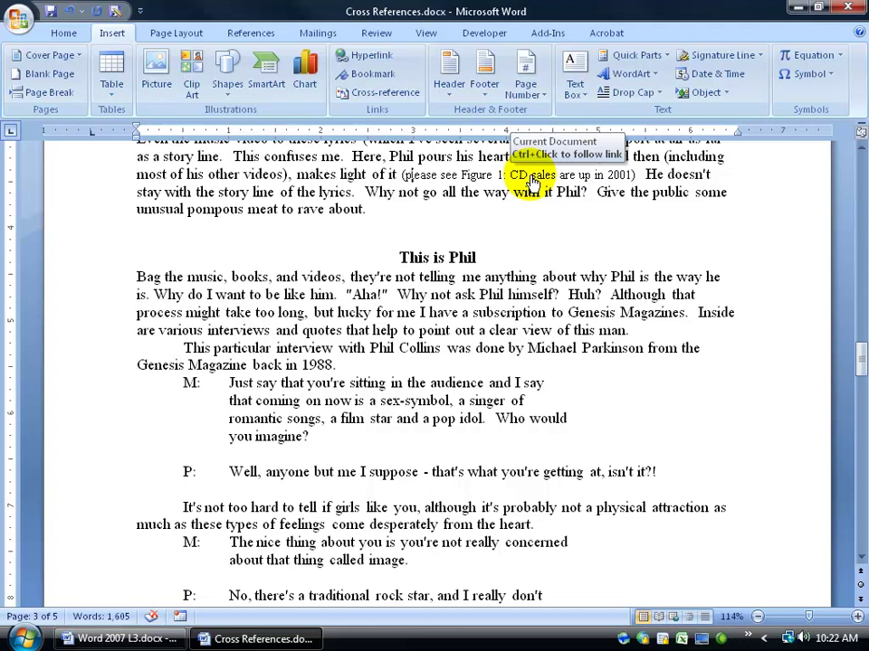
- Confirm the reference jumps to the Figure 1 caption, then delete the full-caption reference field
{"action": "left_click", "coordinate": [525, 177], "text": "ctrl"}
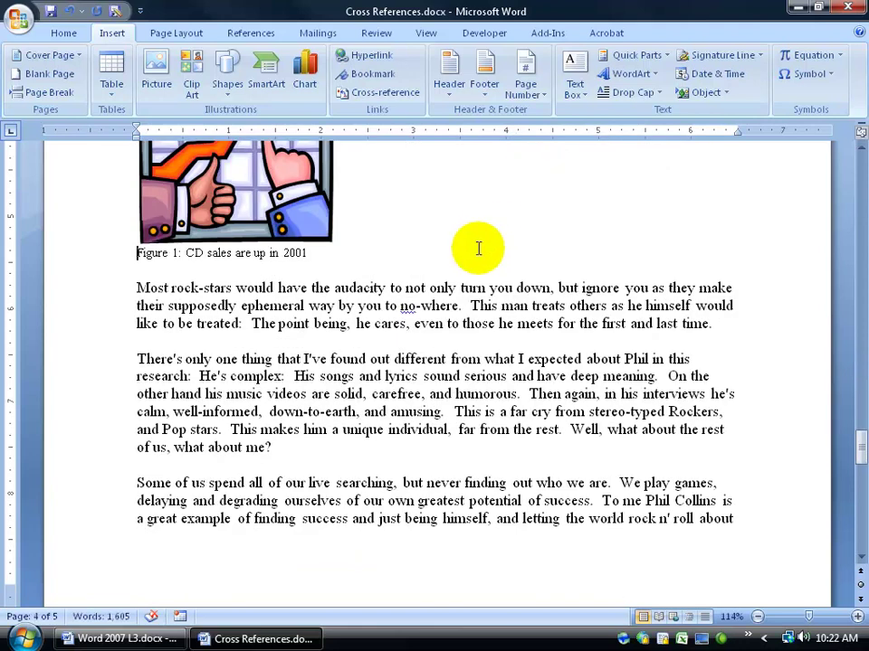
{"action": "left_click", "coordinate": [69, 11]}
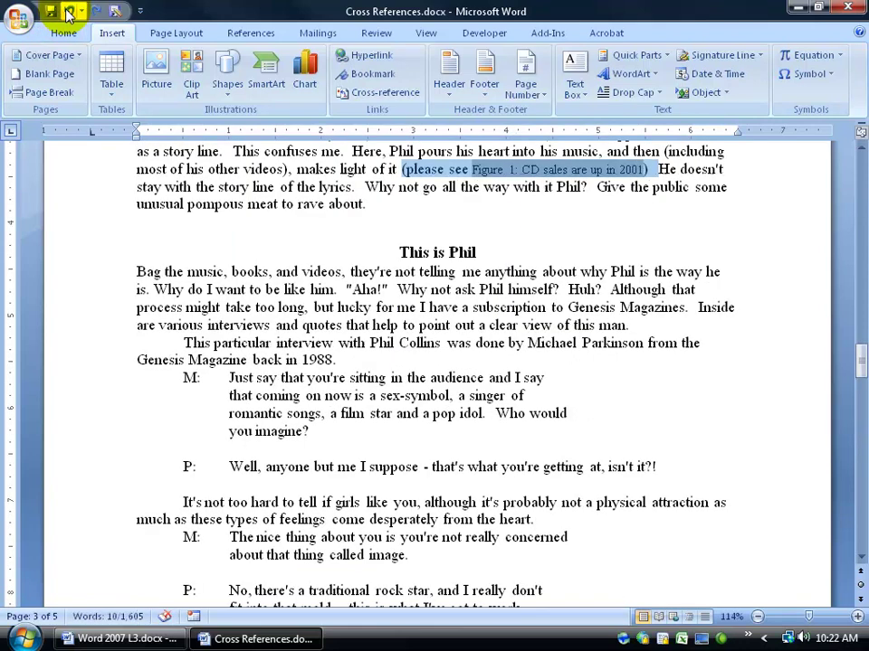
{"action": "left_click", "coordinate": [471, 171]}
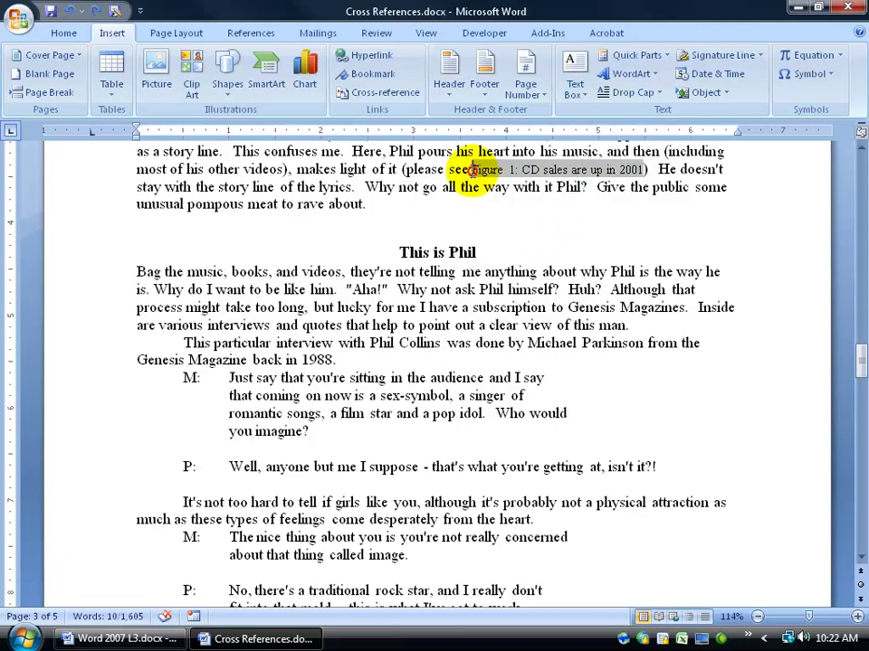
{"action": "key", "text": "Delete"}
{"action": "key", "text": "Delete"}
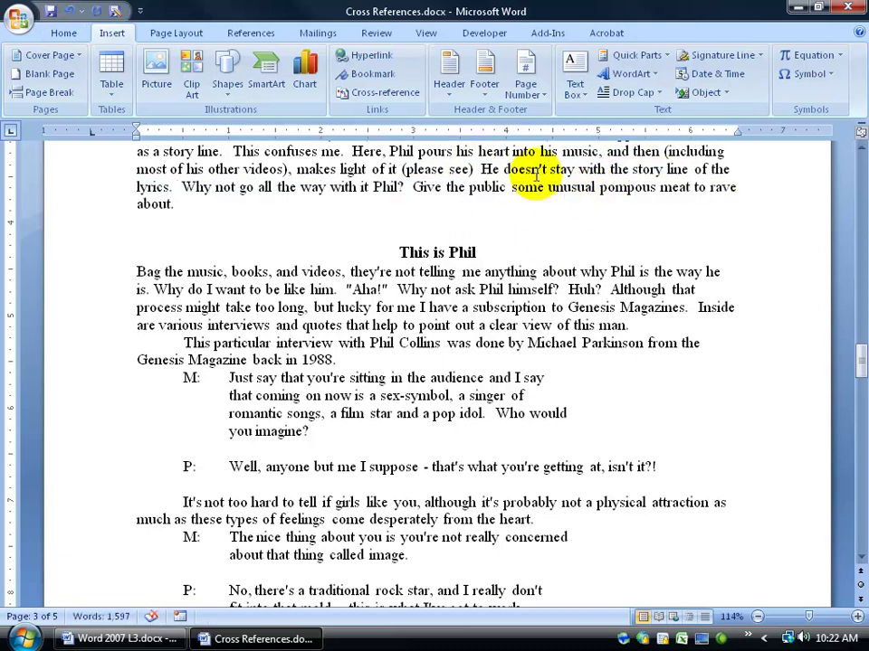
- Insert a cross-reference to Figure 1's page number after 'please see'
{"action": "left_click", "coordinate": [386, 92]}
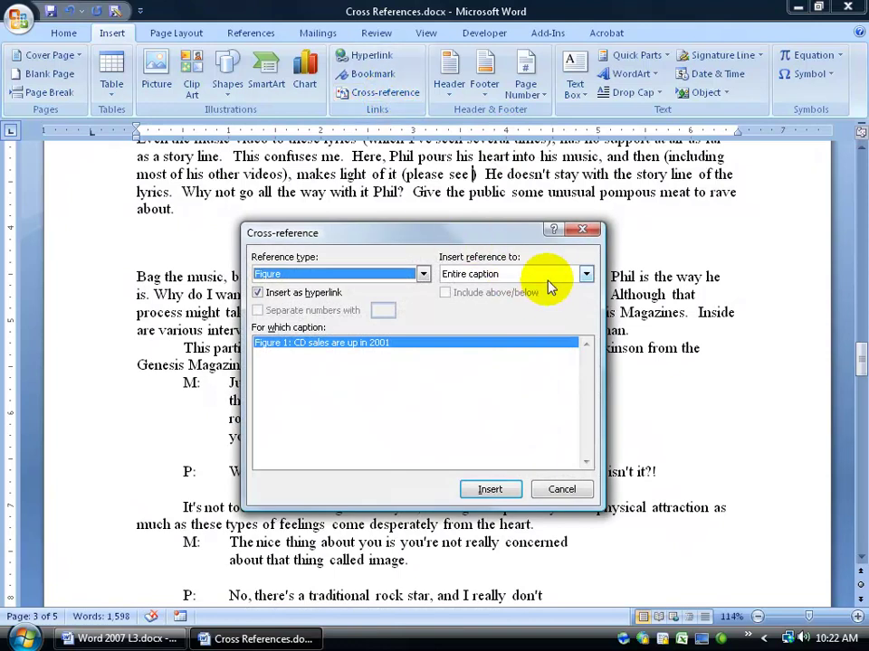
{"action": "left_click", "coordinate": [585, 275]}
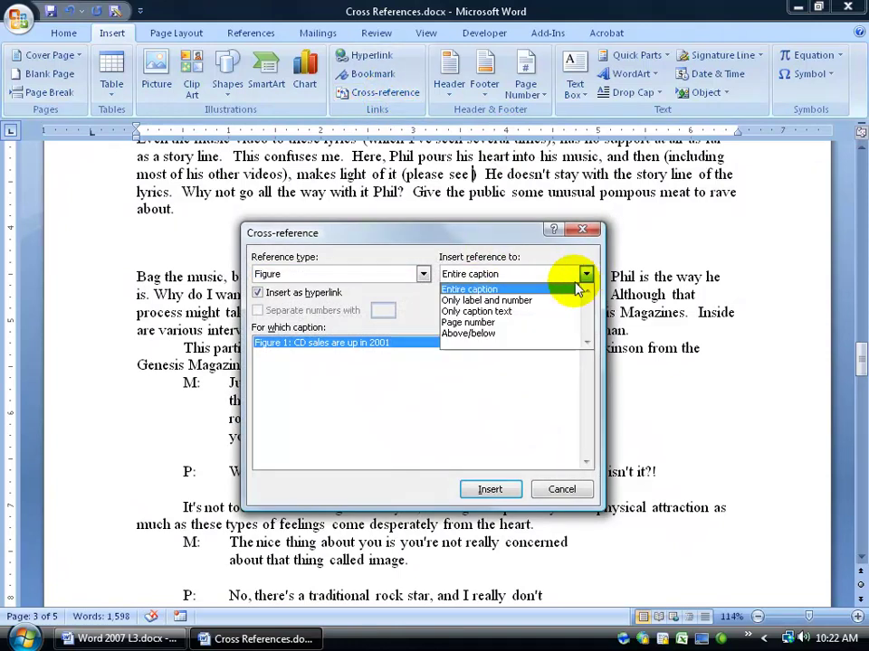
{"action": "left_click", "coordinate": [537, 326]}
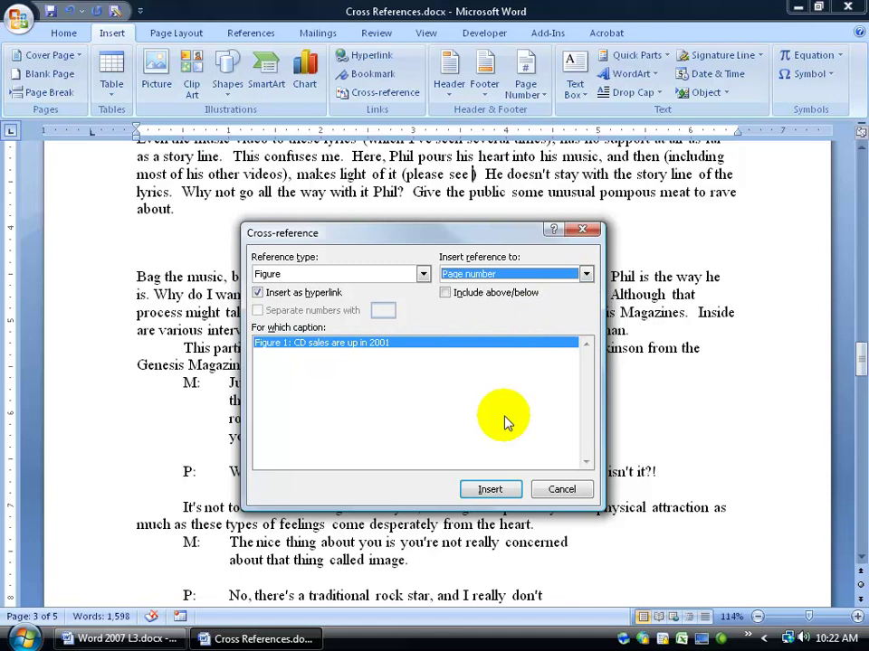
{"action": "left_click", "coordinate": [492, 490]}
- Type 'Fig 1 on pg ' before the page number and close the Cross-reference dialog
{"action": "left_click", "coordinate": [468, 173]}
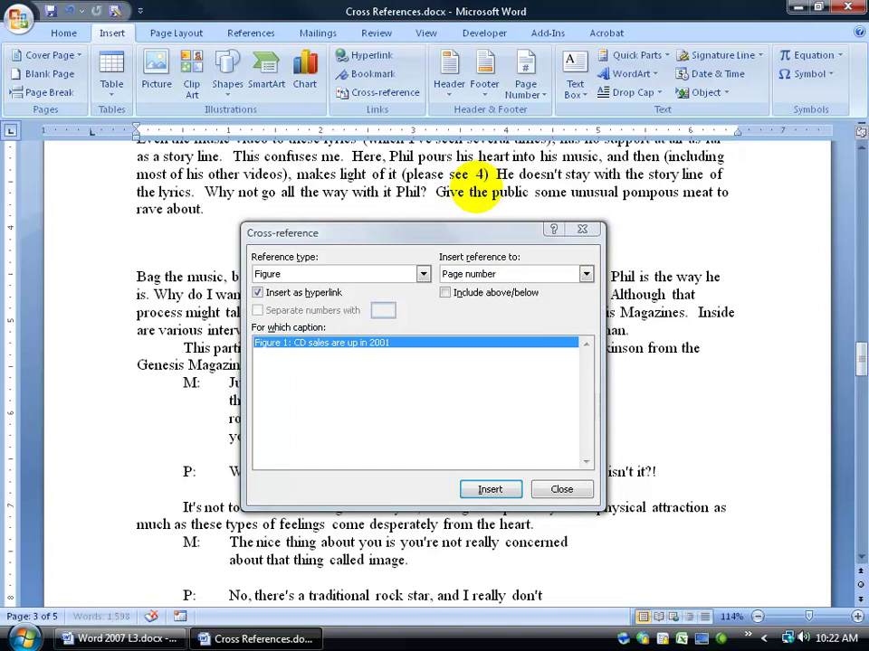
{"action": "type", "text": "Fig "}
{"action": "type", "text": "1 on p"}
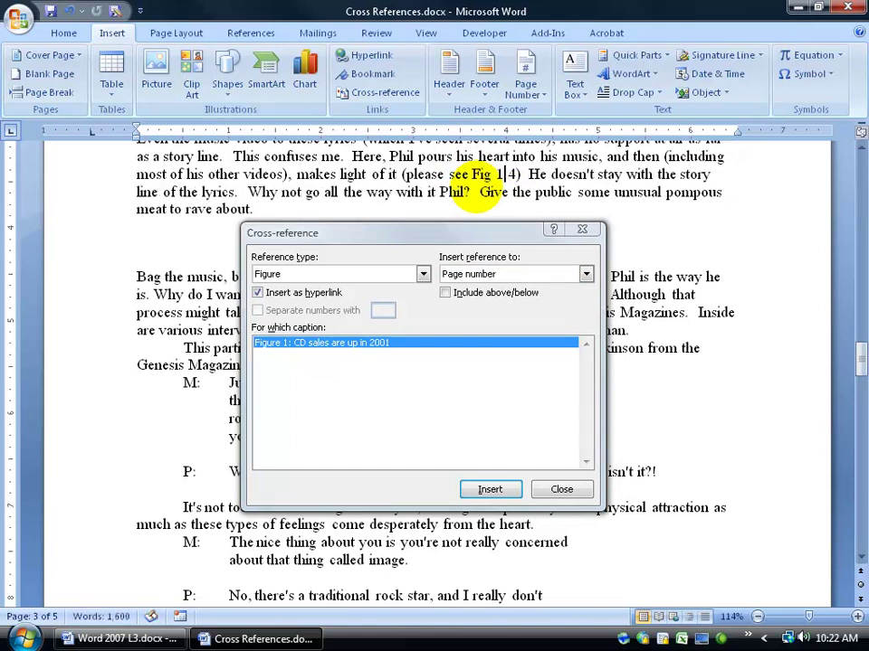
{"action": "key", "text": "BackSpace"}
{"action": "type", "text": "g"}
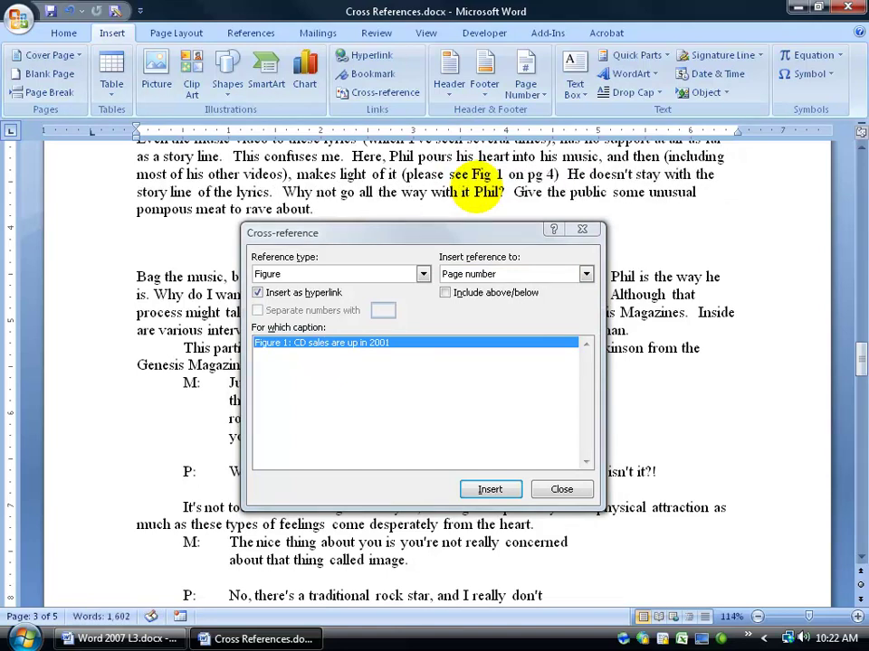
{"action": "left_click", "coordinate": [558, 489]}
{"action": "left_click", "coordinate": [548, 173]}
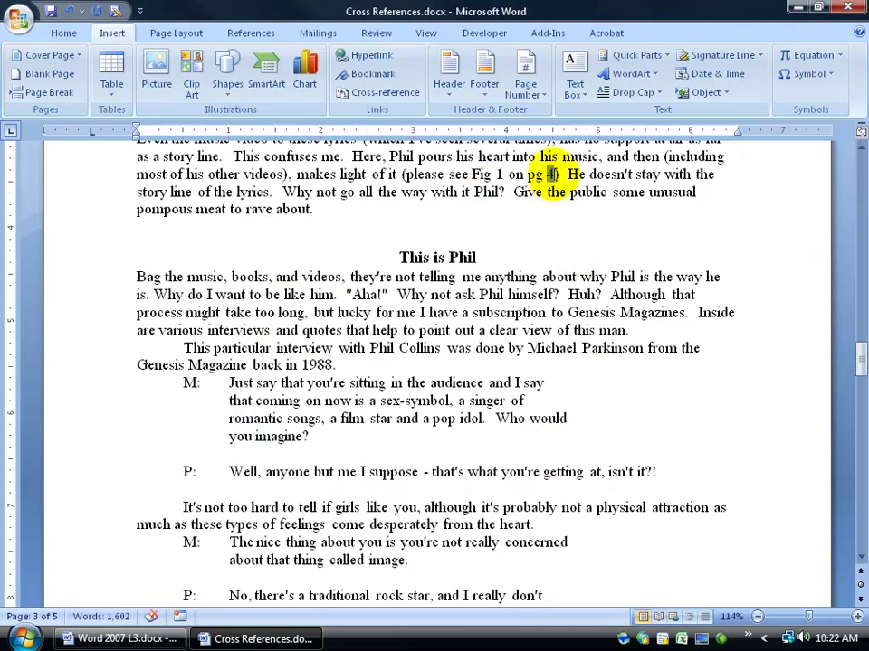
{"action": "left_click_drag", "start_coordinate": [548, 174], "coordinate": [562, 177]}
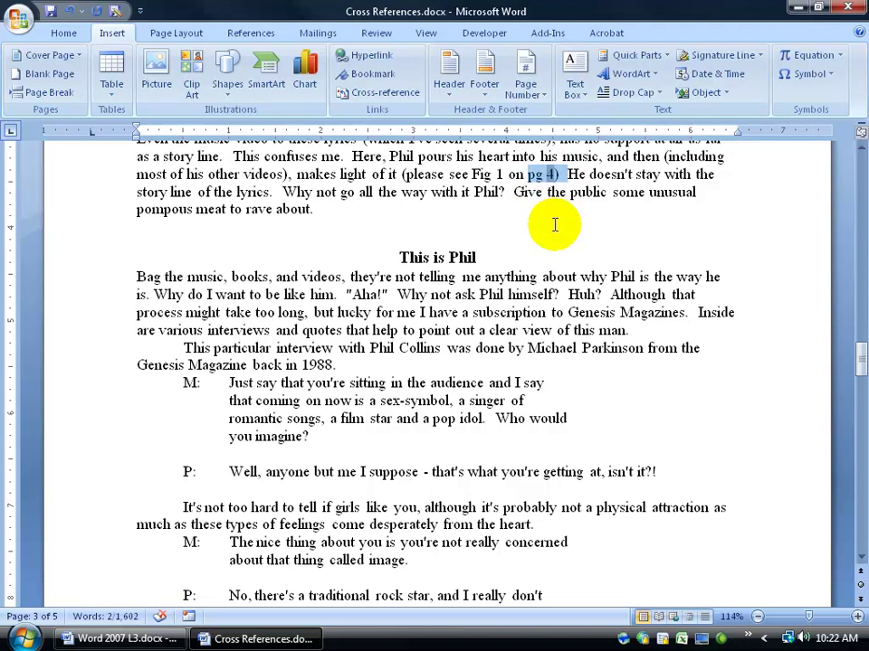
{"action": "left_click", "coordinate": [483, 240]}
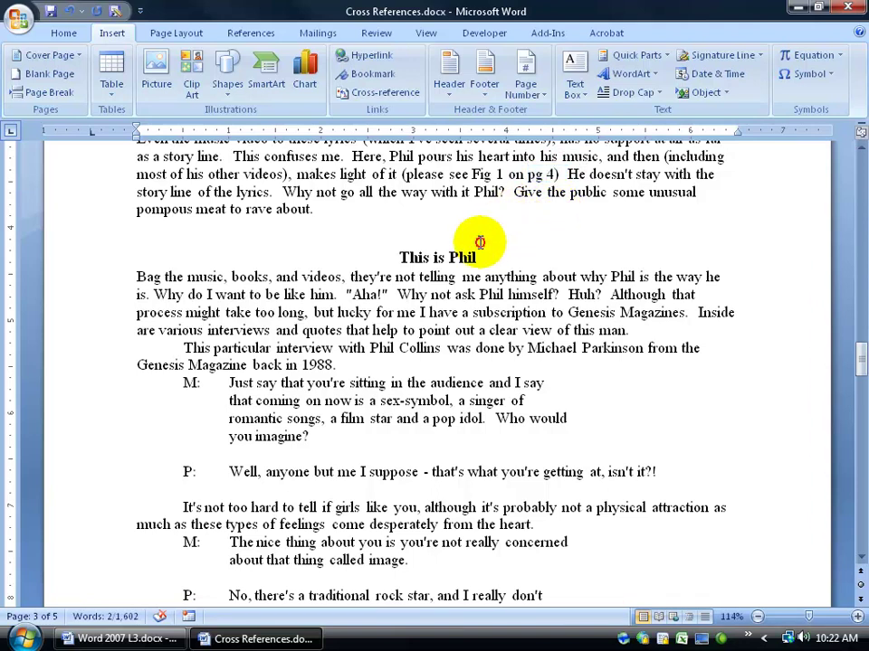
{"action": "left_click", "coordinate": [420, 231]}
{"action": "type", "text": "dfg"}
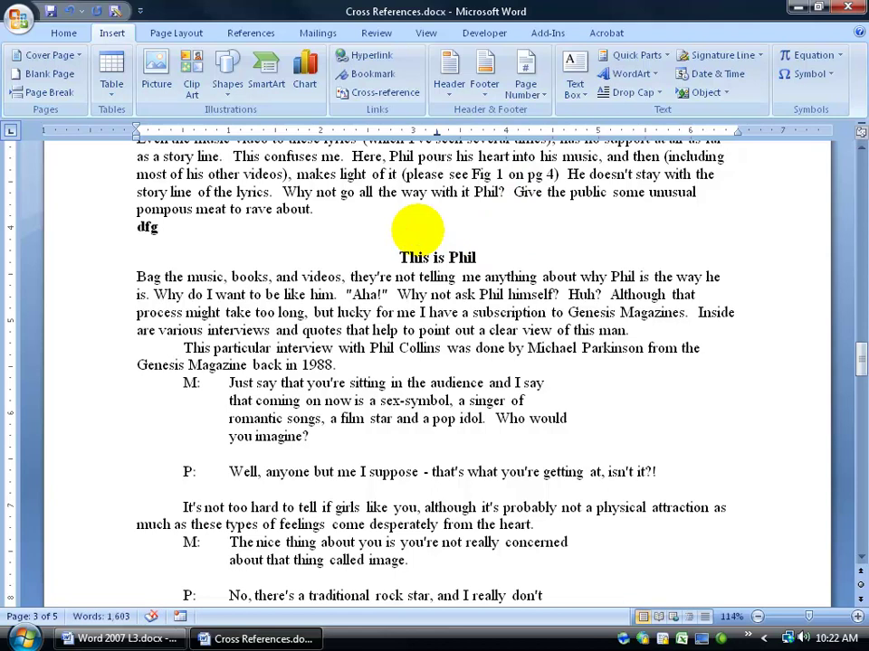
{"action": "type", "text": "aslfj"}
{"action": "key", "text": "Return"}
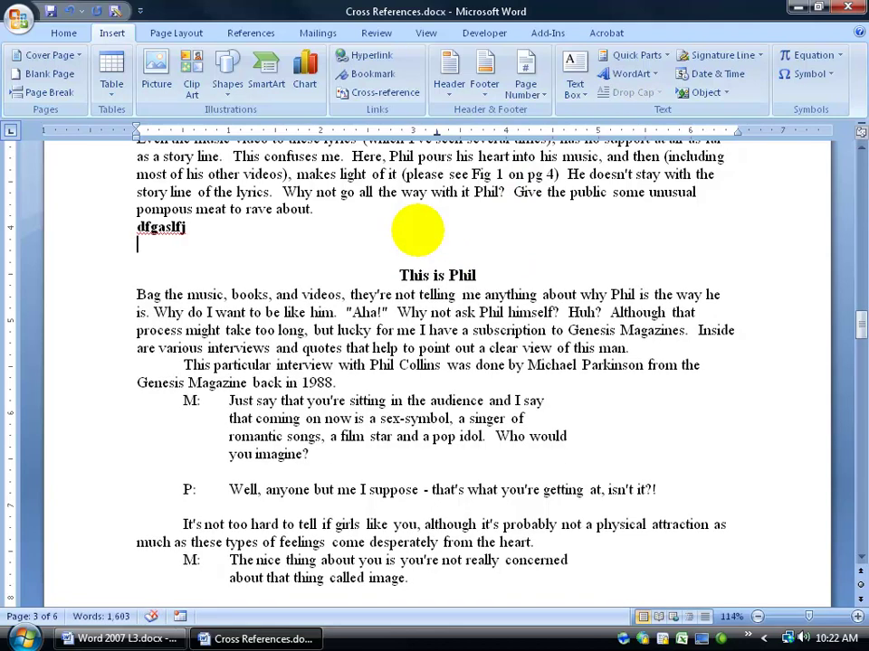
{"action": "key", "text": "ctrl+z"}
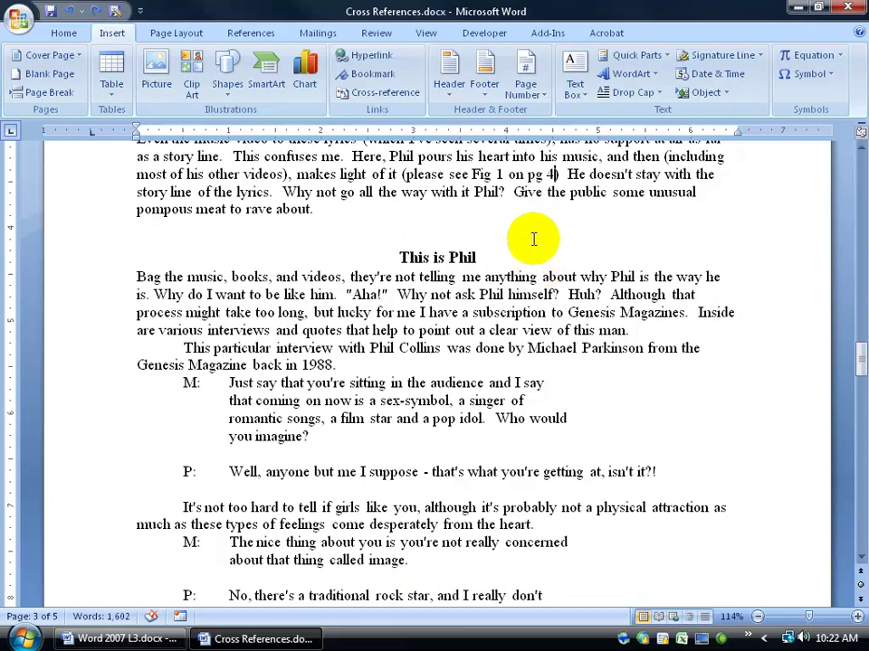
{"action": "right_click", "coordinate": [552, 175]}
{"action": "right_click", "coordinate": [553, 178]}
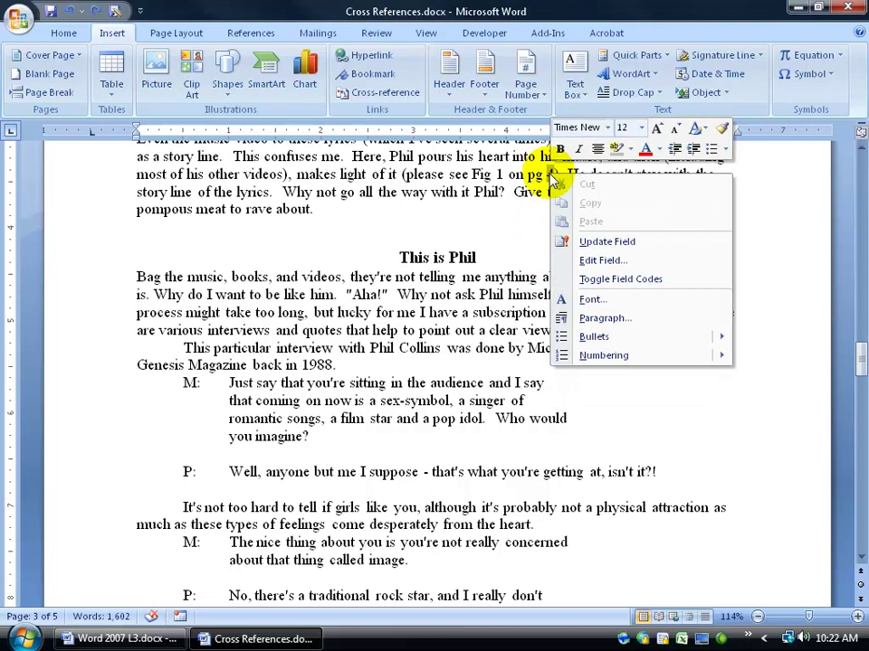
{"action": "left_click", "coordinate": [584, 244]}
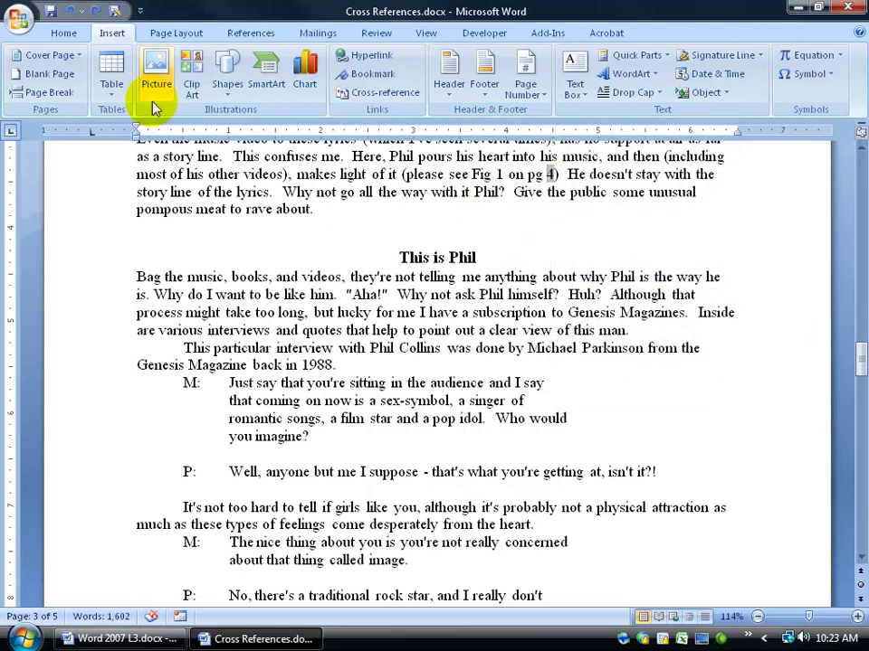
- Check the paragraph style of the 'This is Phil' heading without changing it
{"action": "left_click", "coordinate": [63, 33]}
{"action": "left_click", "coordinate": [434, 256]}
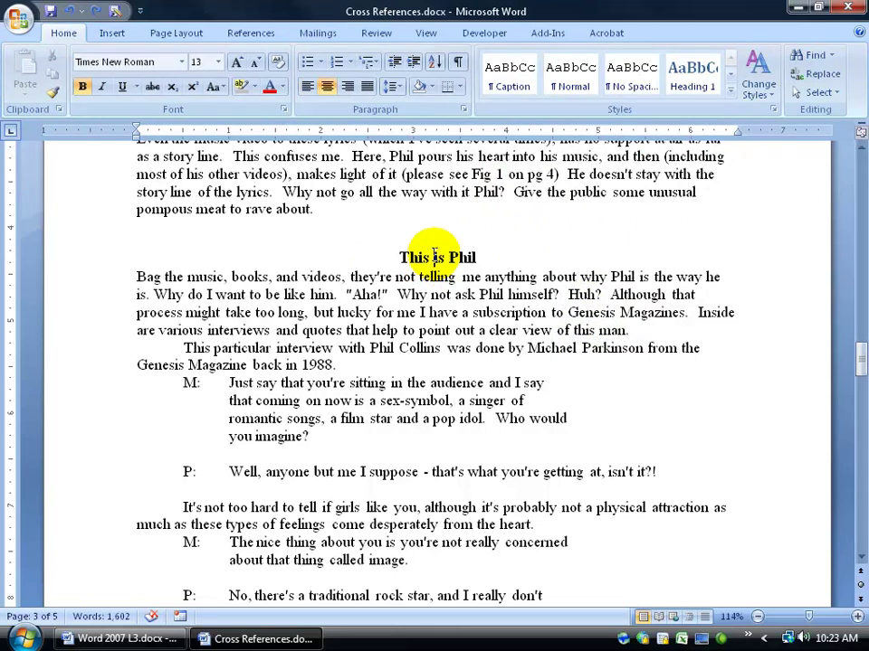
{"action": "left_click", "coordinate": [731, 94]}
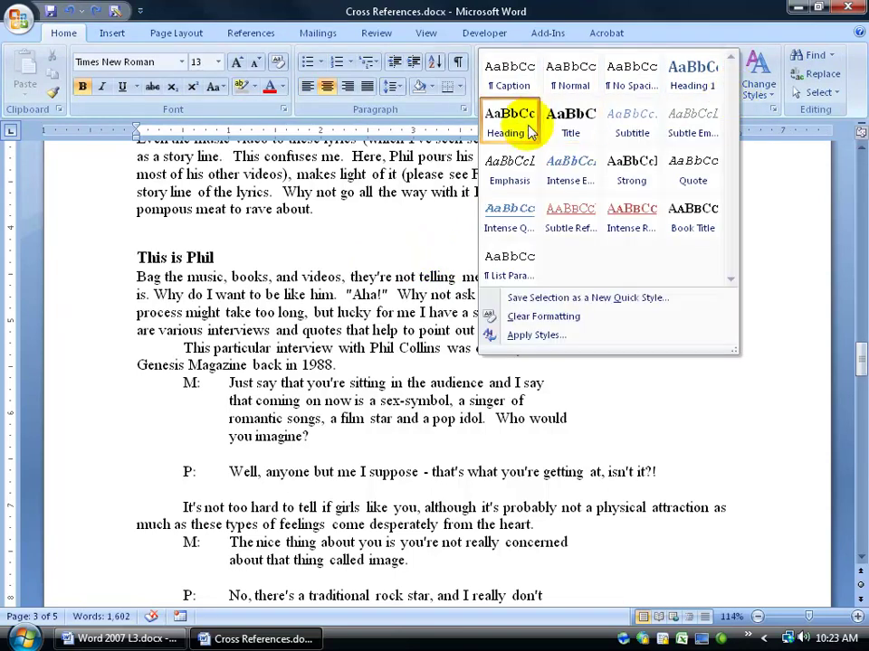
{"action": "left_click", "coordinate": [412, 234]}
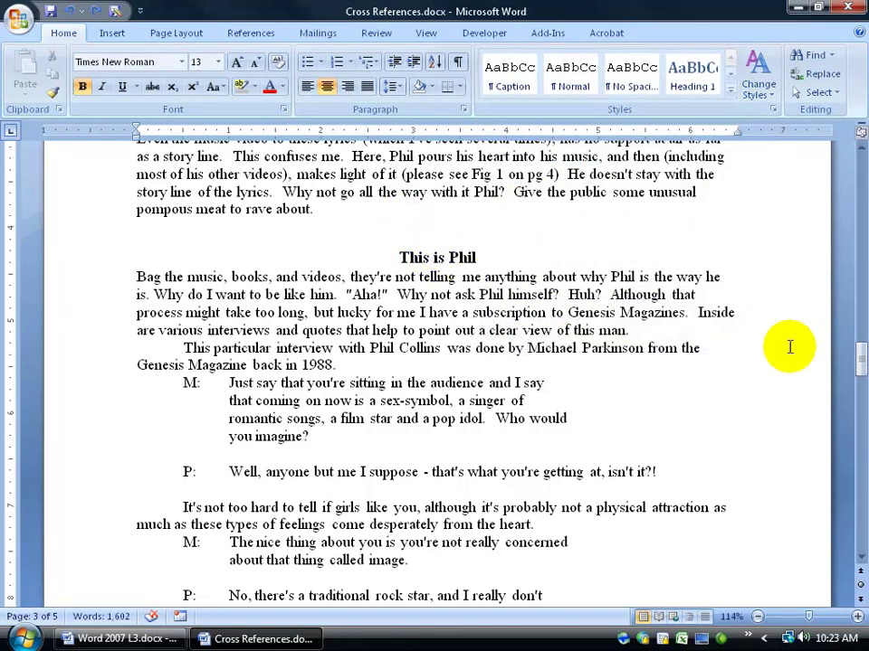
- Go to the document start and browse by heading to 'This is Phil'
{"action": "left_click", "coordinate": [860, 587]}
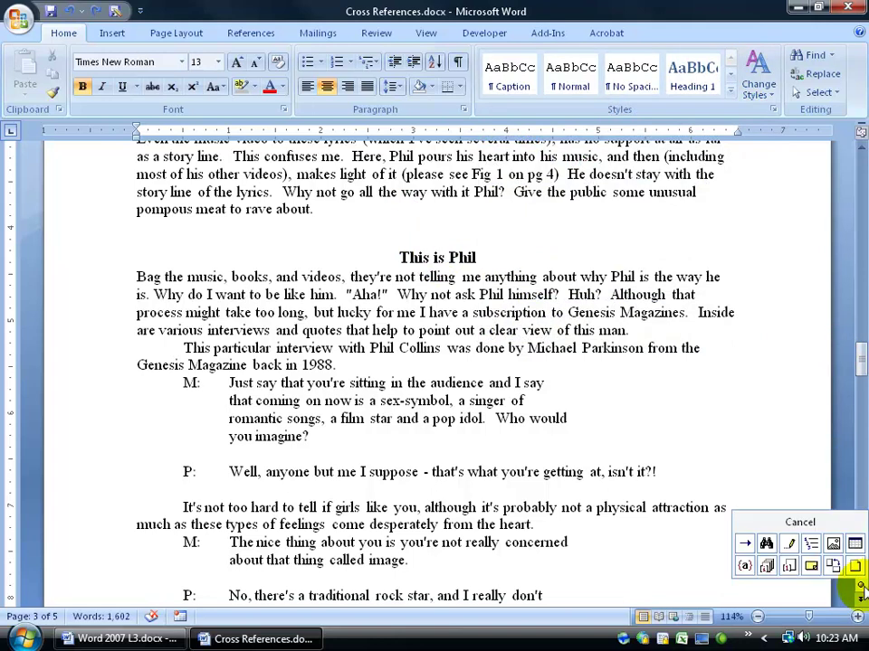
{"action": "left_click", "coordinate": [498, 384]}
{"action": "scroll", "coordinate": [533, 291], "scroll_direction": "down", "scroll_amount": 3}
{"action": "scroll", "coordinate": [499, 390], "scroll_direction": "up", "scroll_amount": 3}
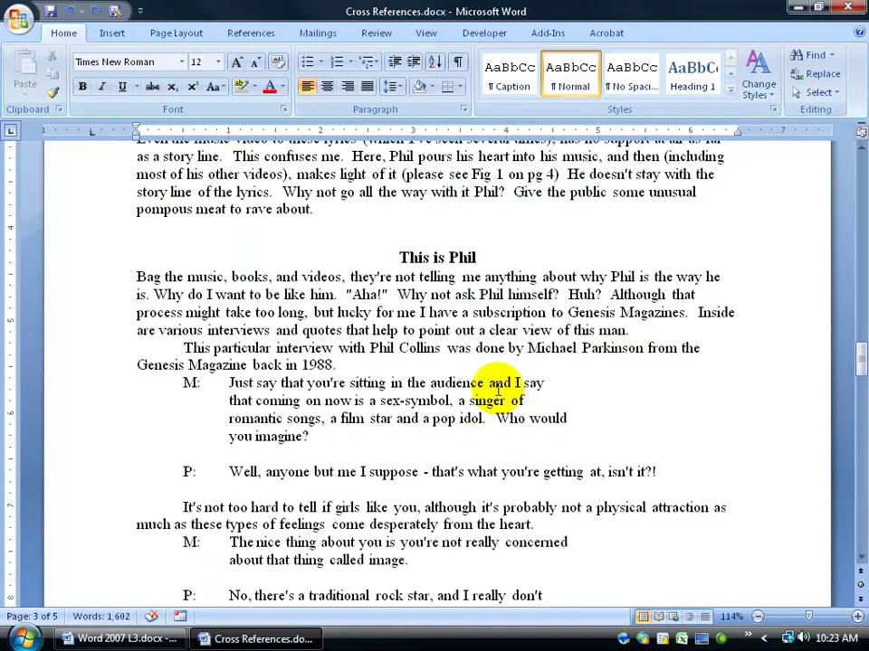
{"action": "key", "text": "ctrl+Home"}
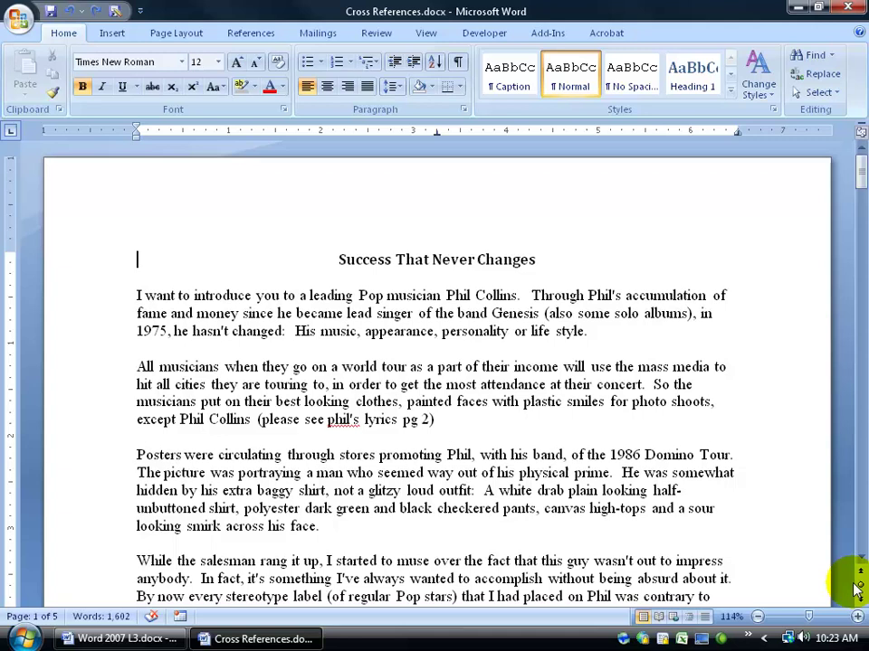
{"action": "left_click", "coordinate": [860, 586]}
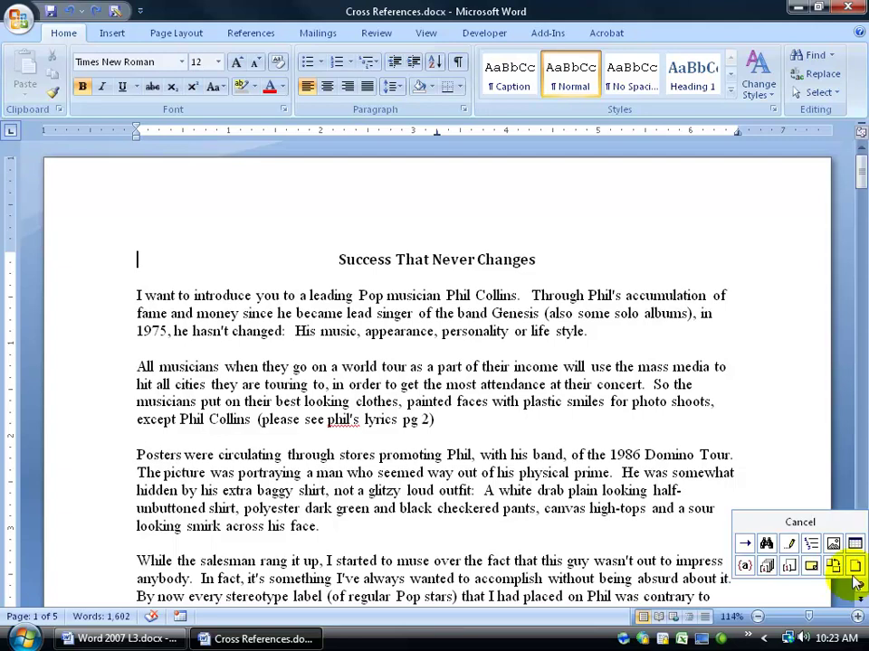
{"action": "left_click", "coordinate": [812, 545]}
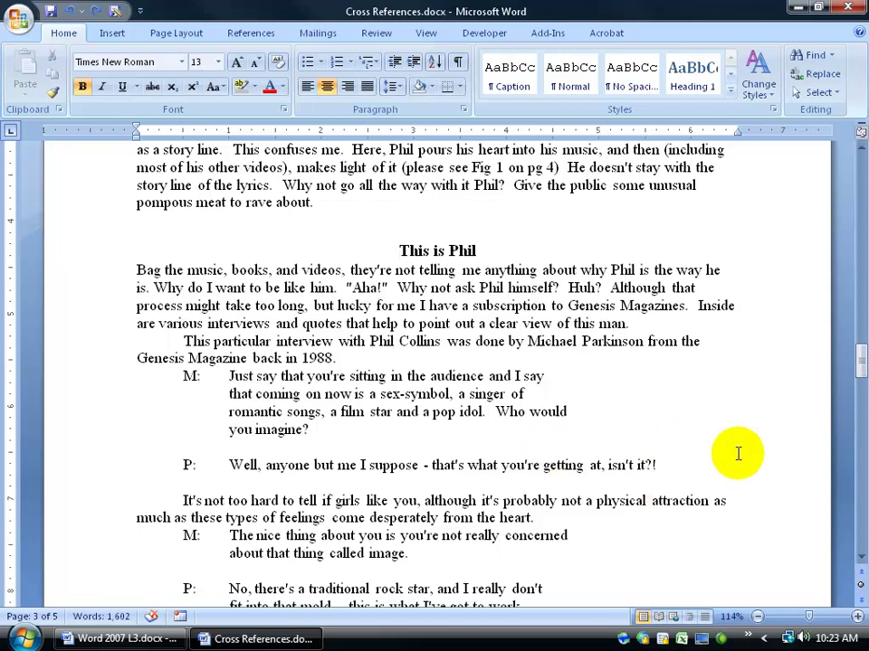
- View the 'This is Phil' heading on page 3, then return to the document start
{"action": "left_click_drag", "start_coordinate": [862, 374], "coordinate": [855, 177]}
{"action": "left_click", "coordinate": [861, 597]}
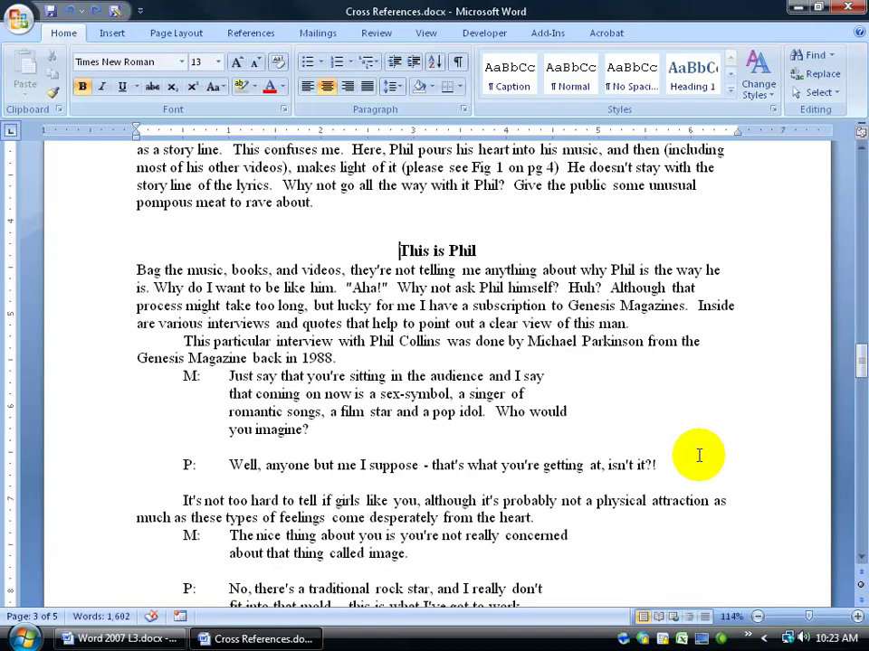
{"action": "key", "text": "ctrl+Home"}
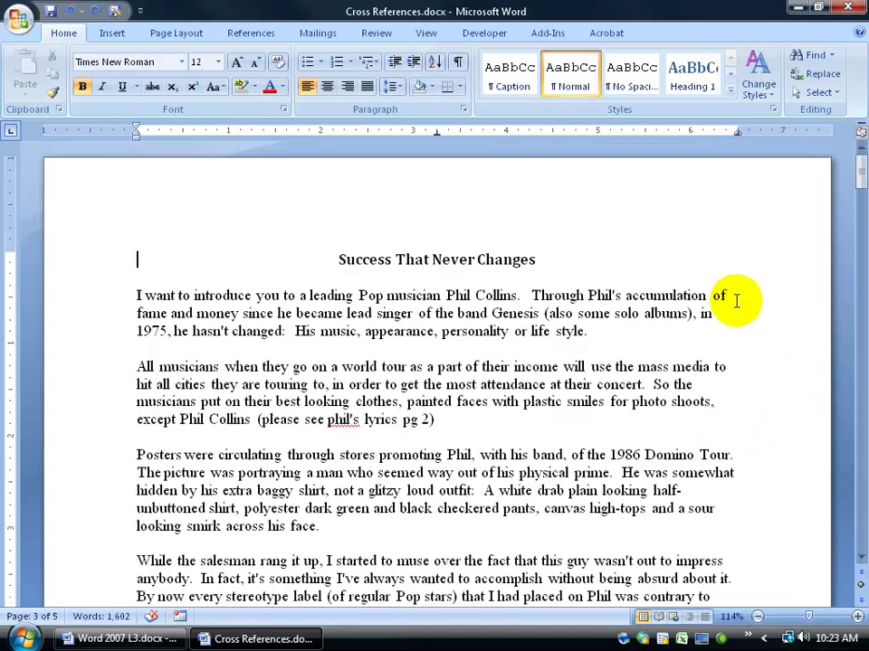
- Replace the period after 'life style' with '(This is Phil', correcting 'phil' to 'Phil'
{"action": "left_click", "coordinate": [592, 331]}
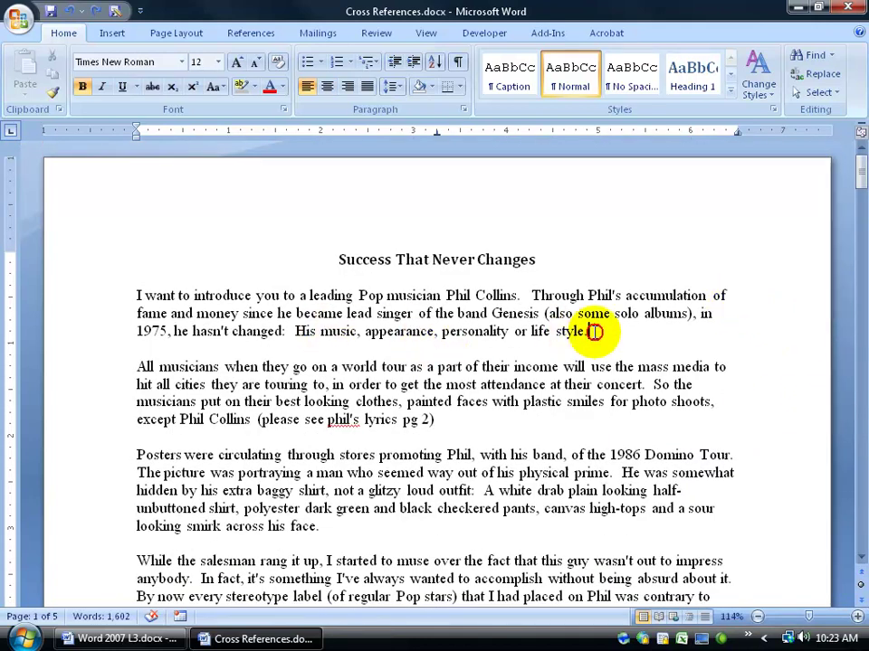
{"action": "key", "text": "BackSpace"}
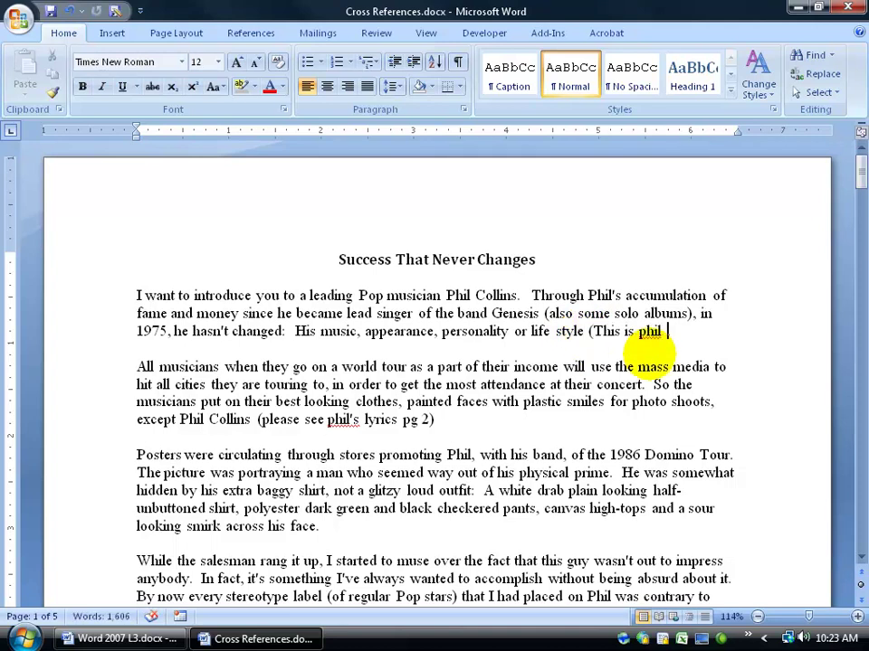
{"action": "right_click", "coordinate": [652, 333]}
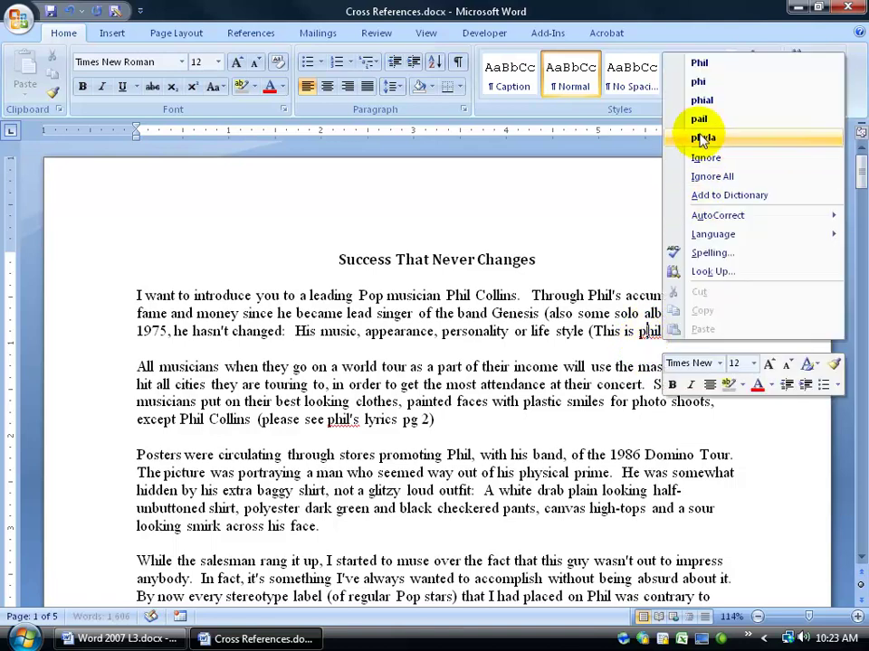
{"action": "left_click", "coordinate": [702, 63]}
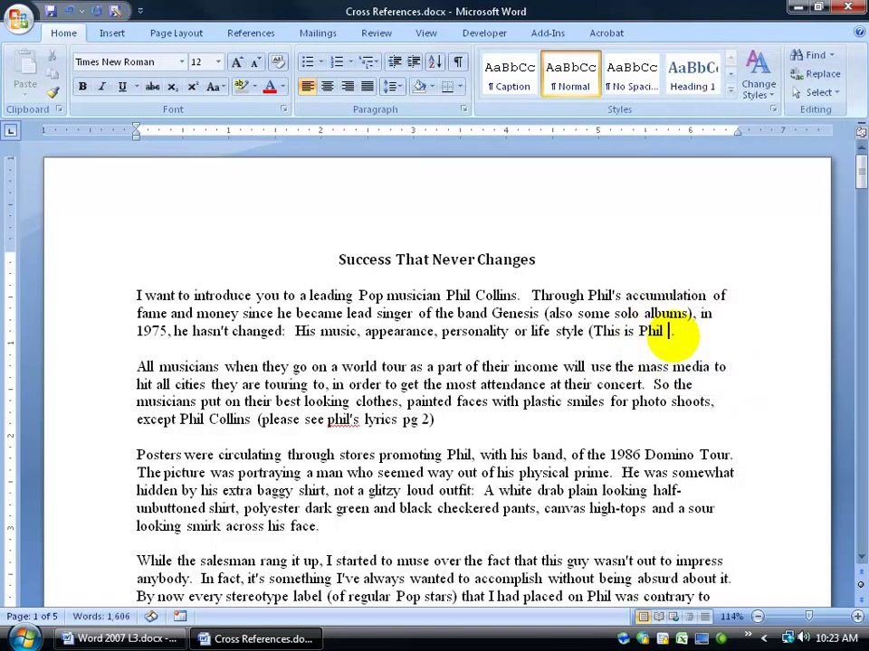
- Insert a page-number cross-reference (3) to the 'This is Phil' heading after 'pg'
{"action": "left_click", "coordinate": [112, 33]}
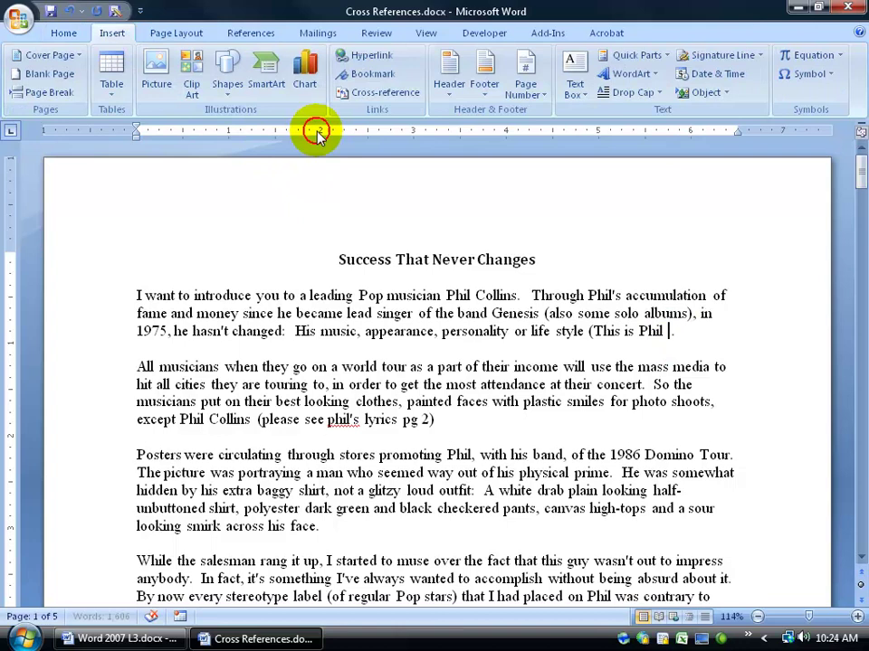
{"action": "left_click", "coordinate": [390, 92]}
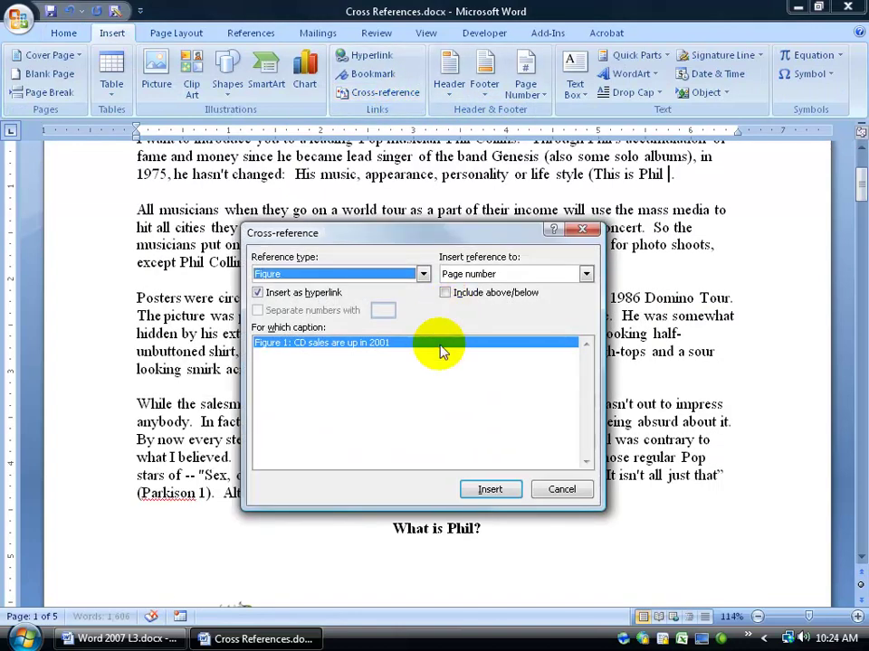
{"action": "left_click", "coordinate": [422, 274]}
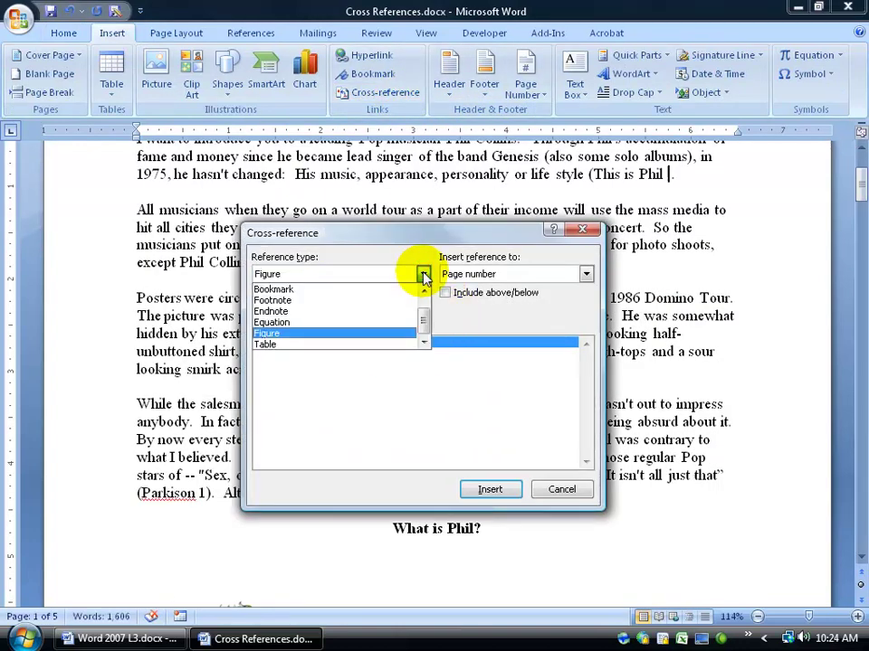
{"action": "left_click_drag", "start_coordinate": [422, 321], "coordinate": [425, 313]}
{"action": "left_click", "coordinate": [380, 301]}
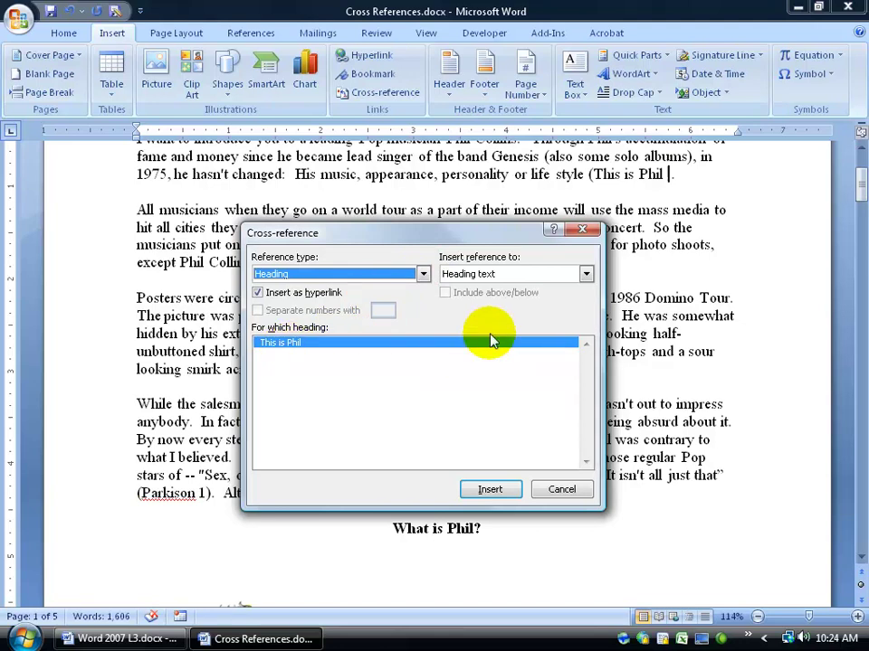
{"action": "left_click", "coordinate": [578, 276]}
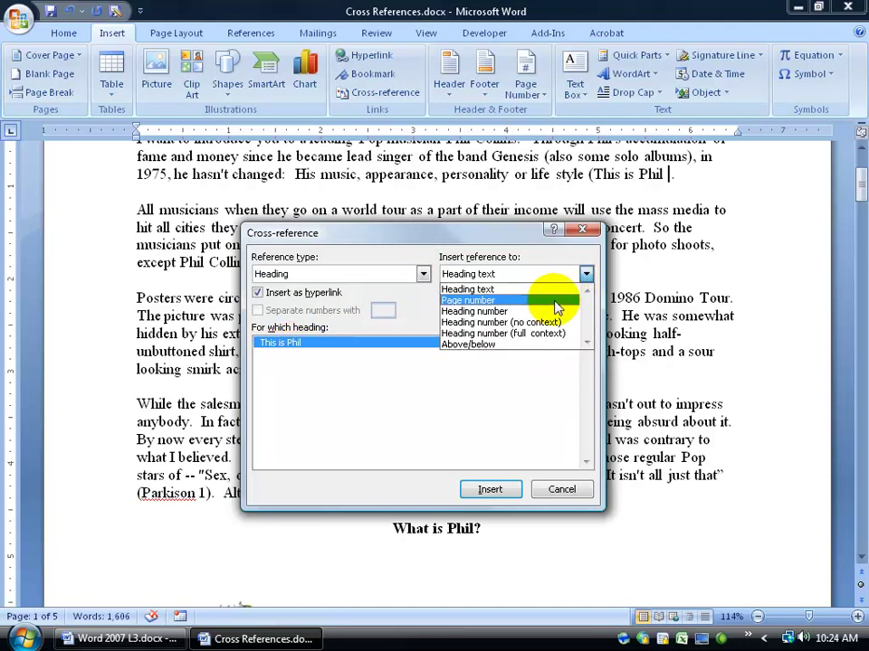
{"action": "left_click", "coordinate": [554, 301]}
{"action": "left_click", "coordinate": [490, 489]}
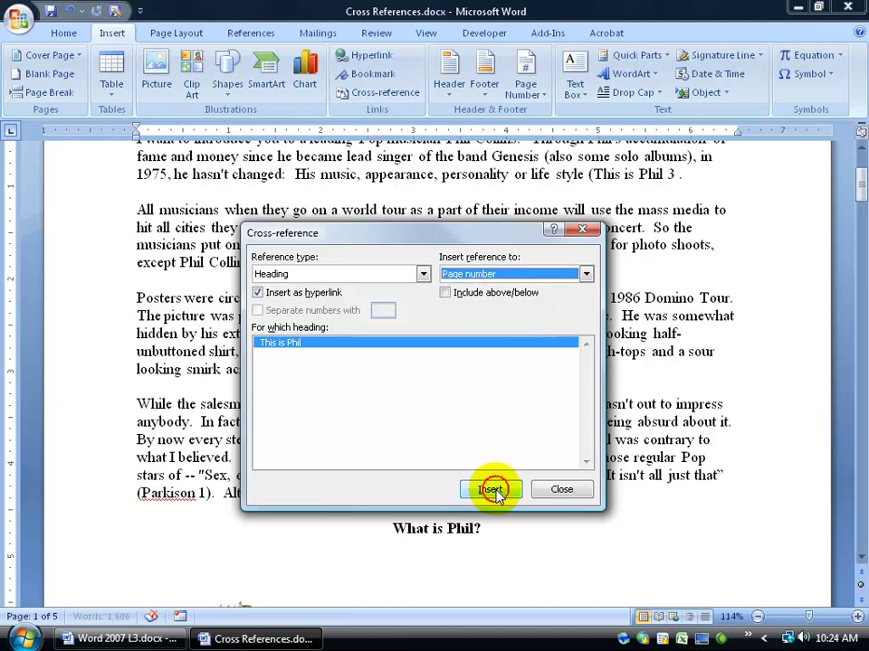
{"action": "left_click", "coordinate": [559, 491]}
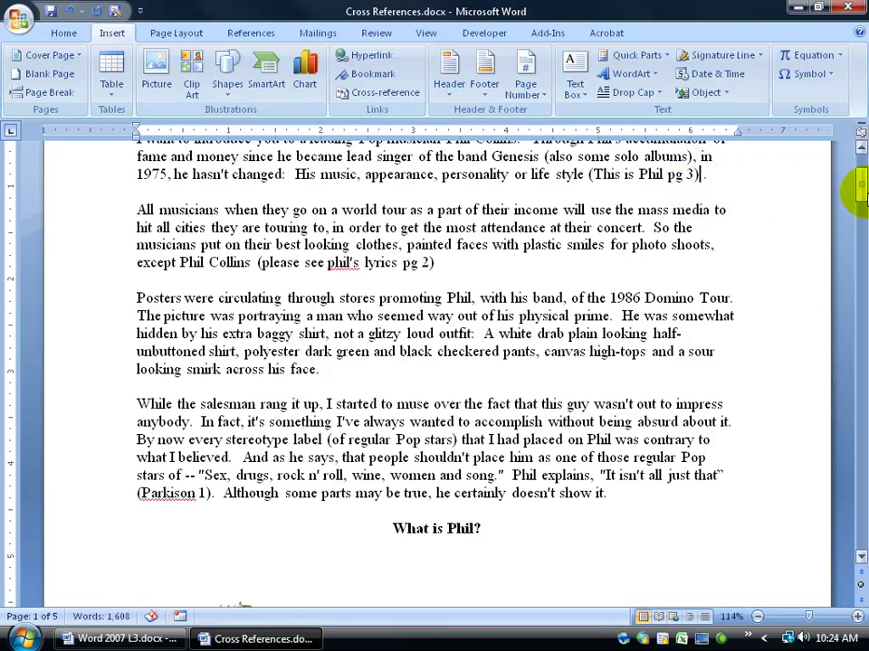
- Scroll to the top of the essay, select all, then clear the selection
{"action": "left_click_drag", "start_coordinate": [855, 188], "coordinate": [855, 176]}
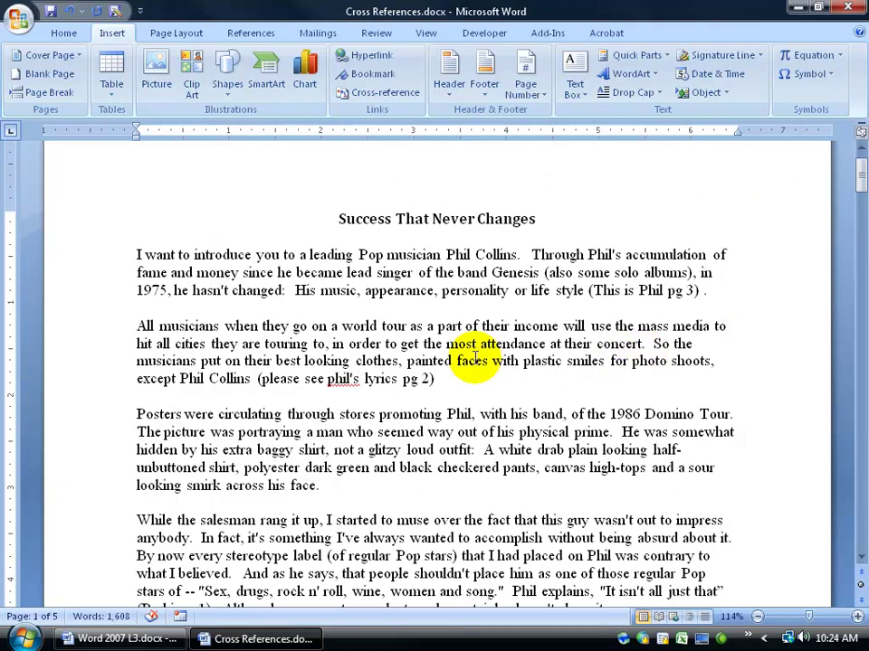
{"action": "key", "text": "ctrl+a"}
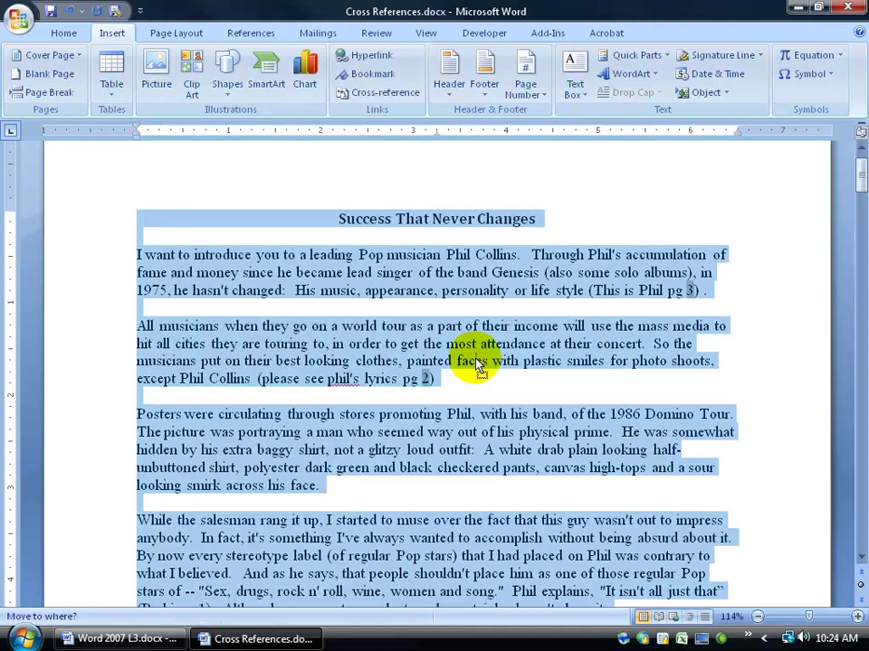
{"action": "left_click", "coordinate": [474, 360]}
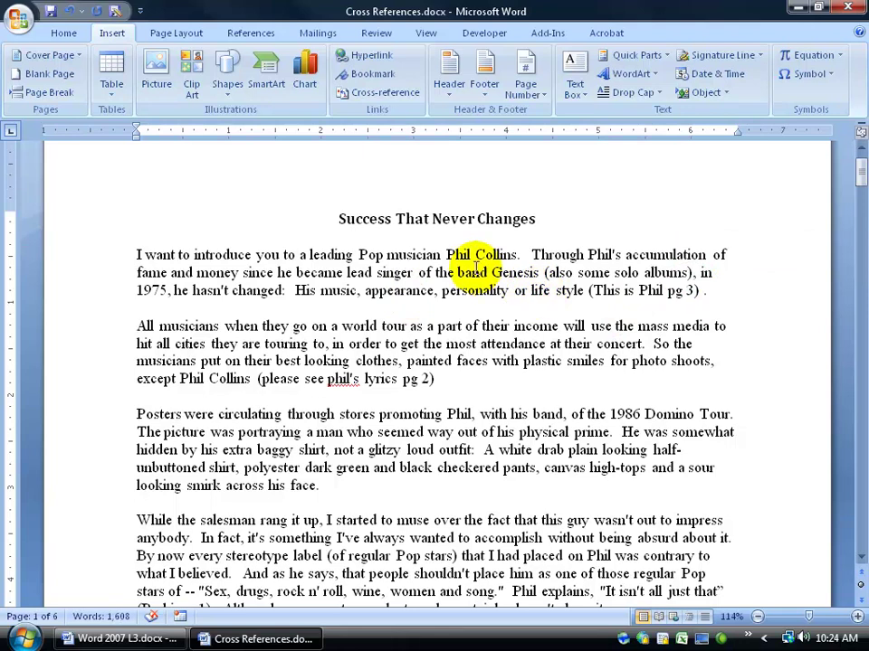
- In Word Options > Advanced, set Field shading to Always and apply
{"action": "left_click", "coordinate": [21, 22]}
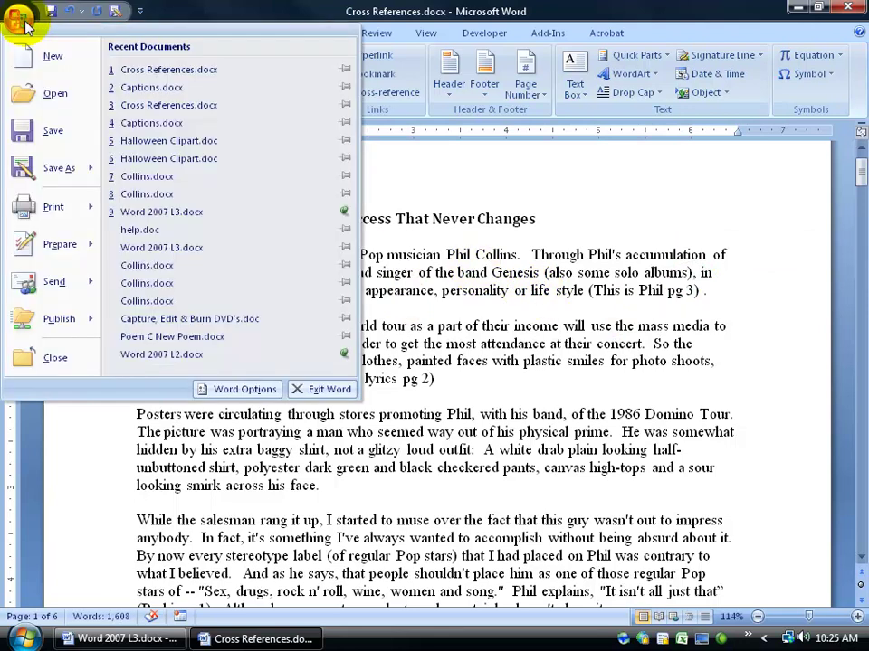
{"action": "left_click", "coordinate": [227, 389]}
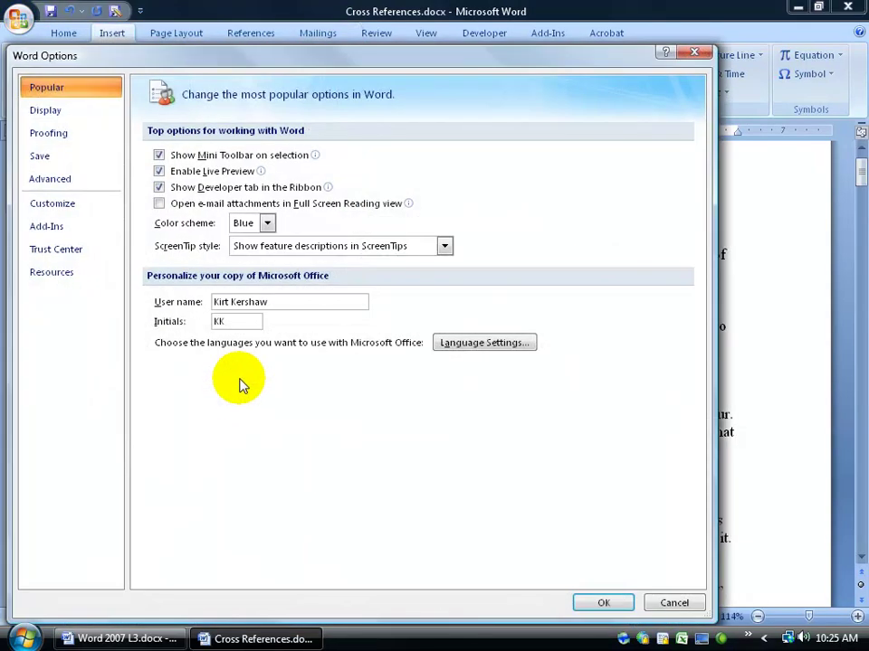
{"action": "left_click", "coordinate": [56, 178]}
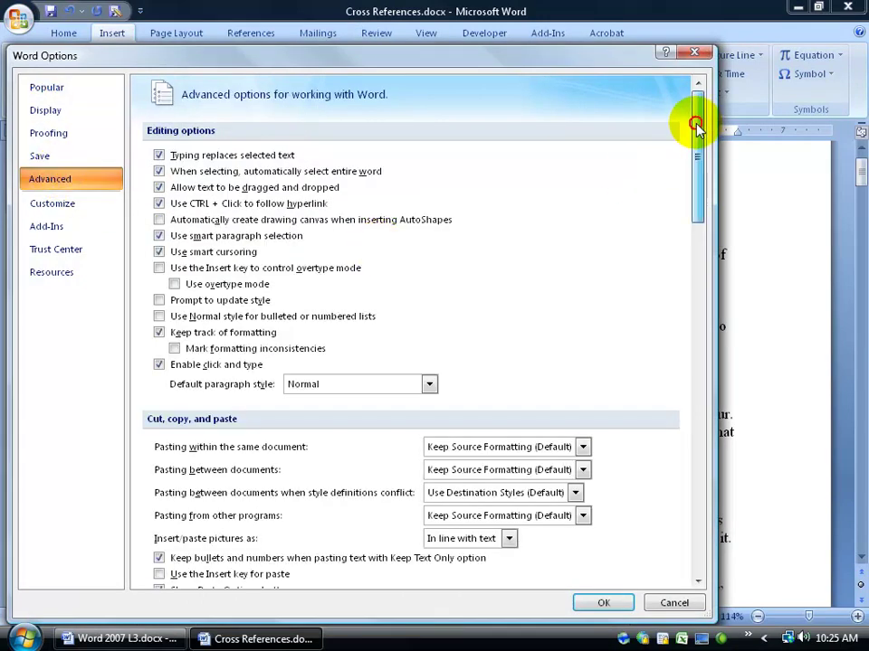
{"action": "left_click_drag", "start_coordinate": [695, 127], "coordinate": [679, 270]}
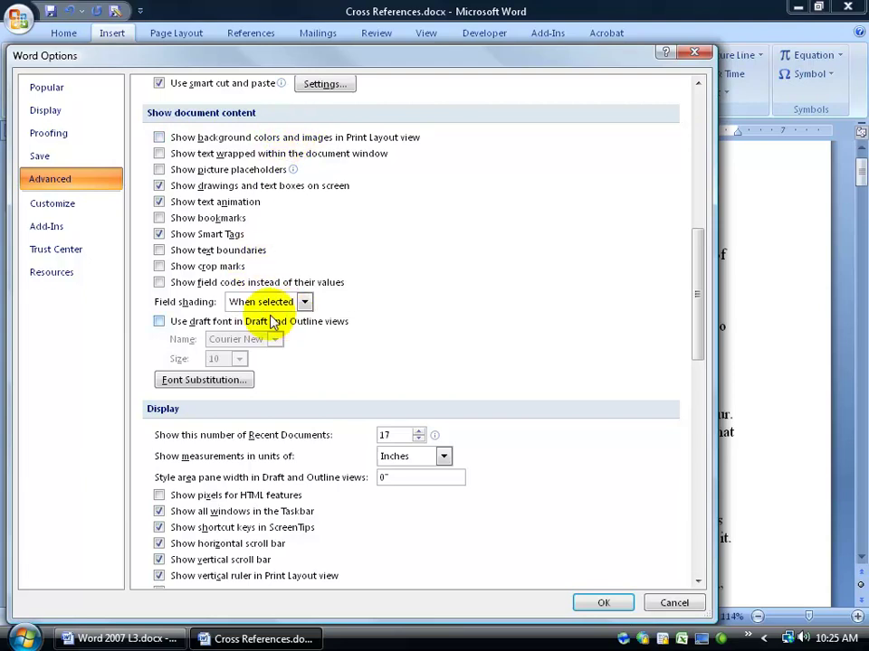
{"action": "left_click", "coordinate": [304, 301]}
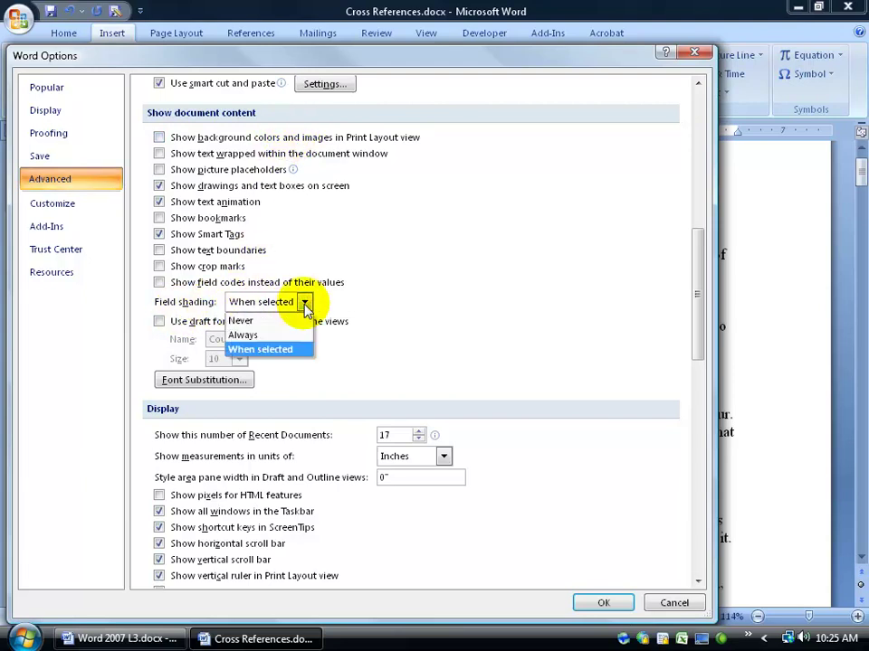
{"action": "left_click", "coordinate": [289, 335]}
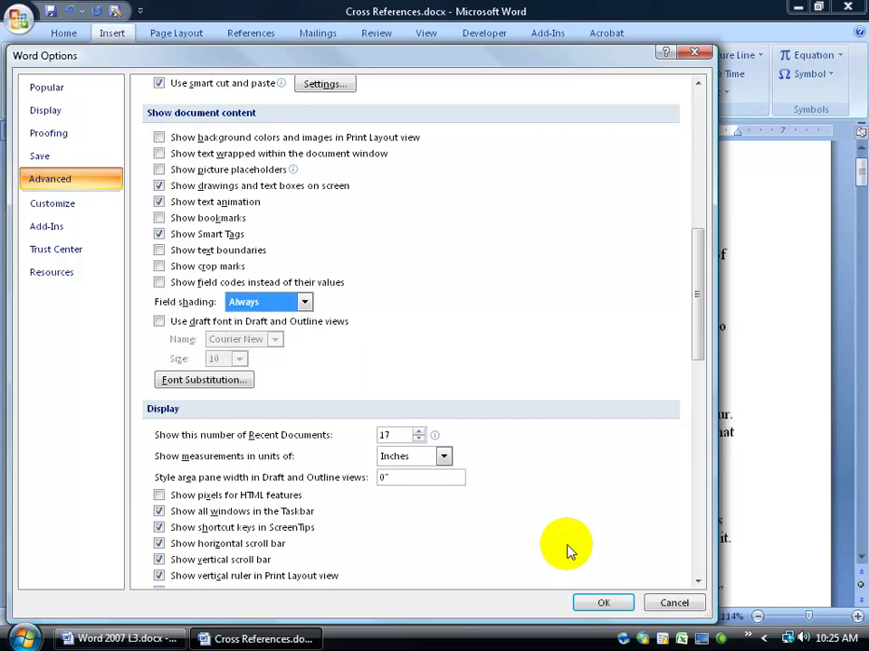
{"action": "left_click", "coordinate": [604, 602]}
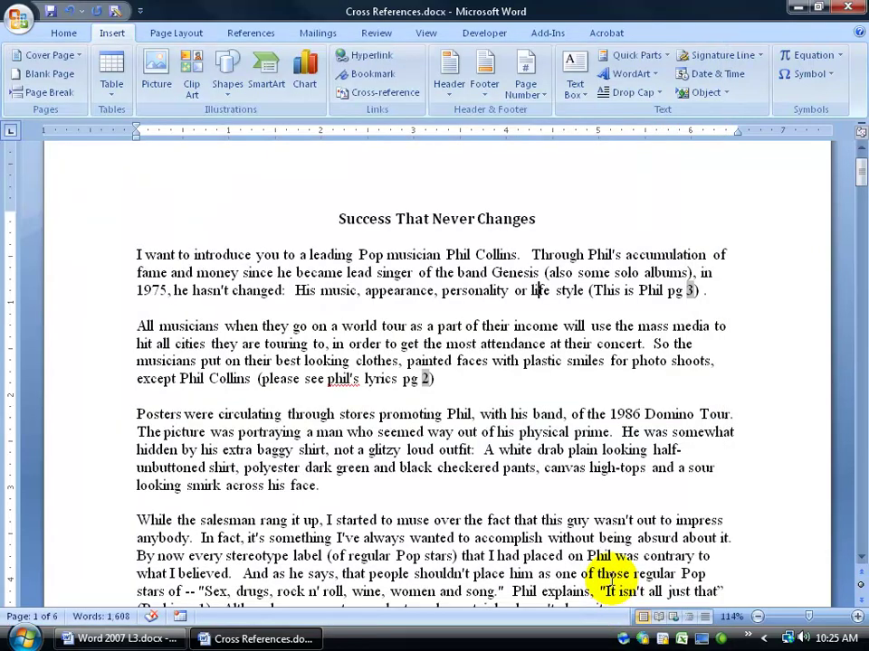
- Place the cursor in the second paragraph and scroll up to the opening paragraphs
{"action": "left_click", "coordinate": [647, 321]}
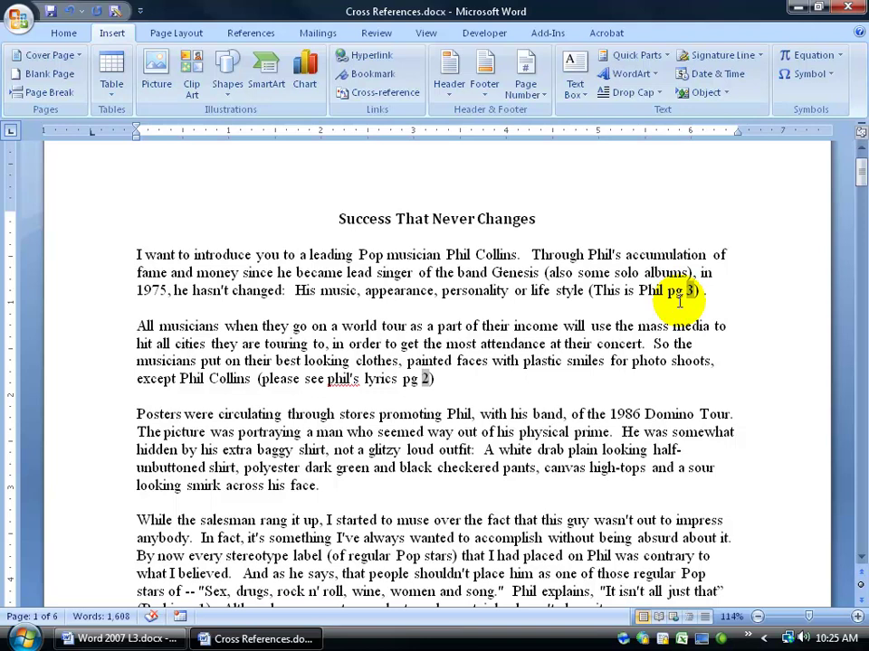
{"action": "scroll", "coordinate": [680, 301], "scroll_direction": "up", "scroll_amount": 1}
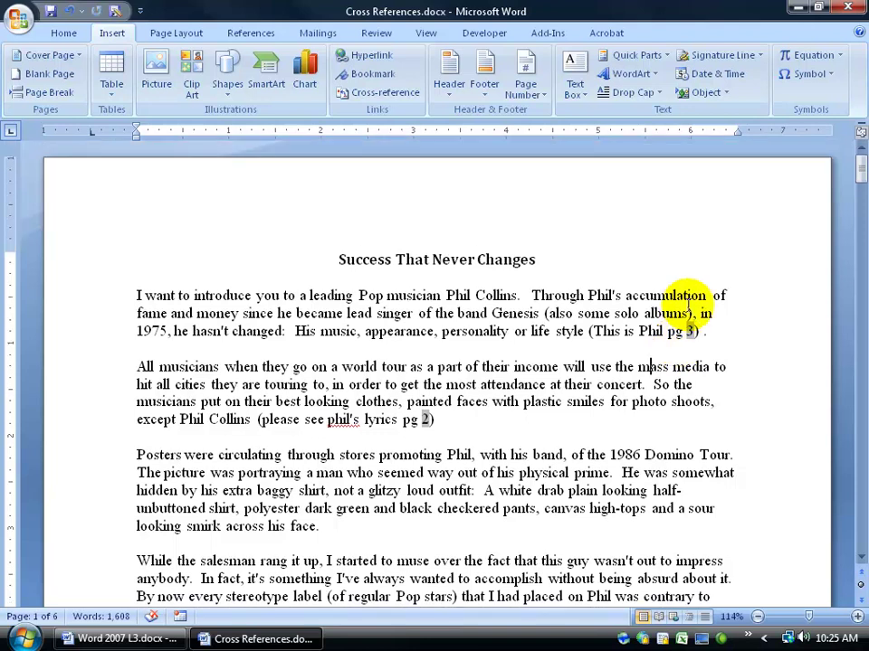
{"action": "right_click", "coordinate": [89, 13]}
- Show the essay in Print Preview and magnify the page to 100%
{"action": "left_click", "coordinate": [20, 20]}
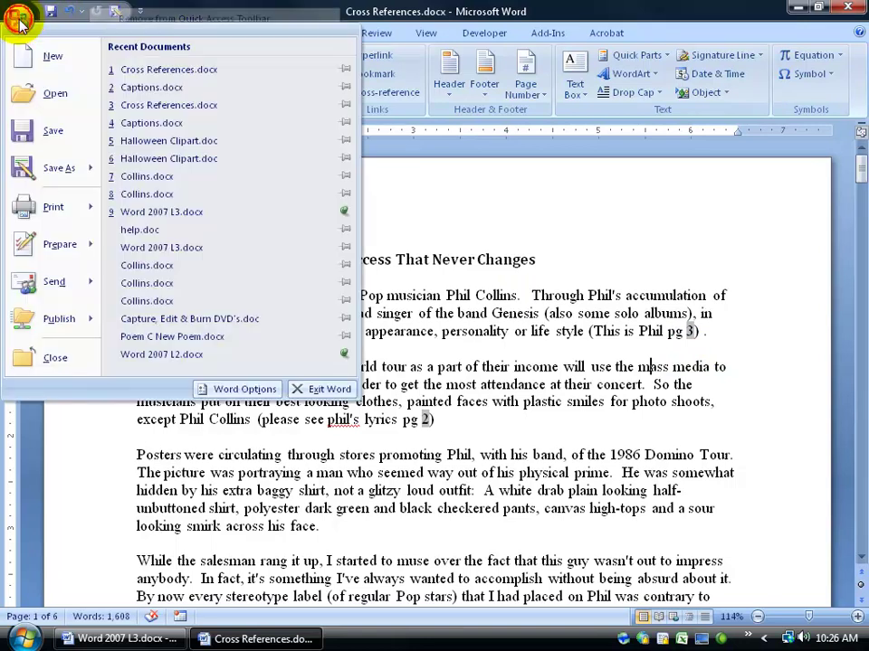
{"action": "mouse_move", "coordinate": [101, 207]}
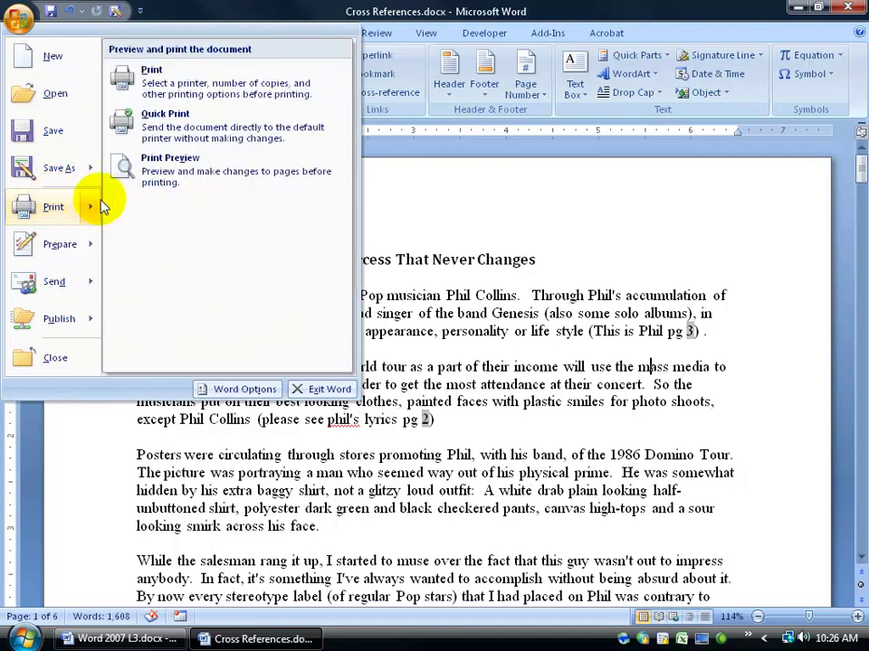
{"action": "left_click", "coordinate": [194, 165]}
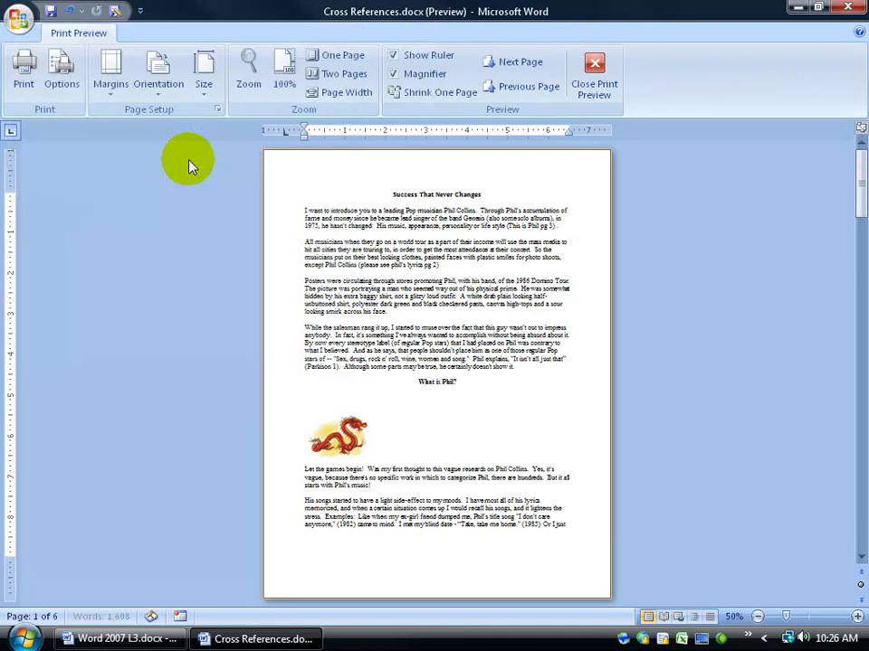
{"action": "left_click", "coordinate": [450, 238]}
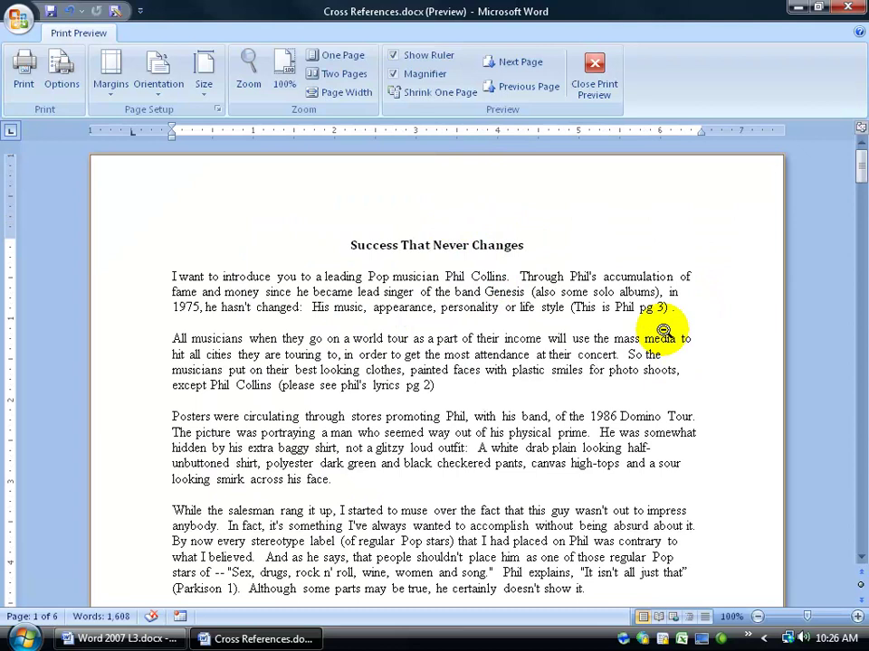